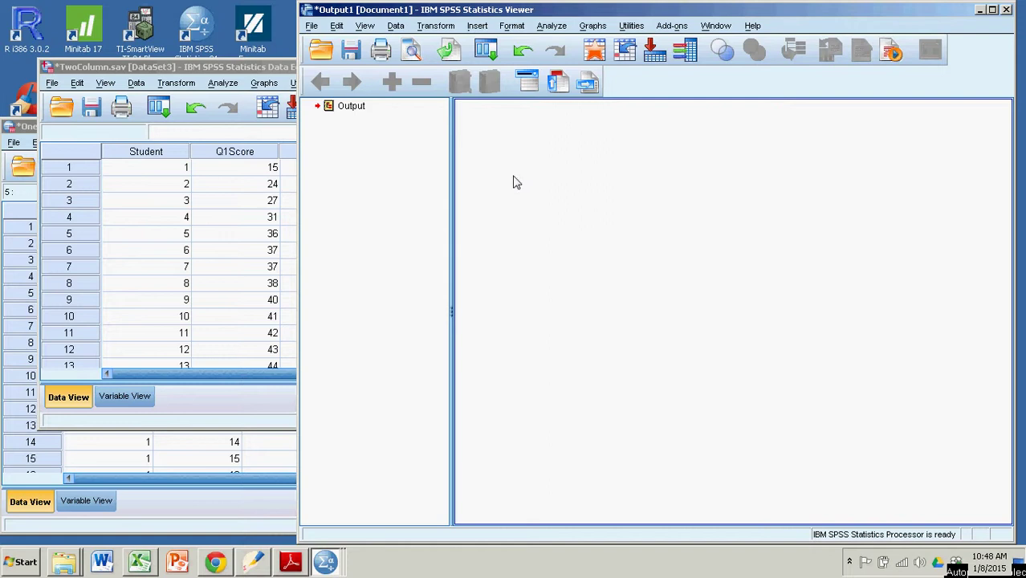
Bring TwoColumn.sav forward, scroll to row 16 to check Q1Score and Q2Score, then return to the top
click(251, 67)
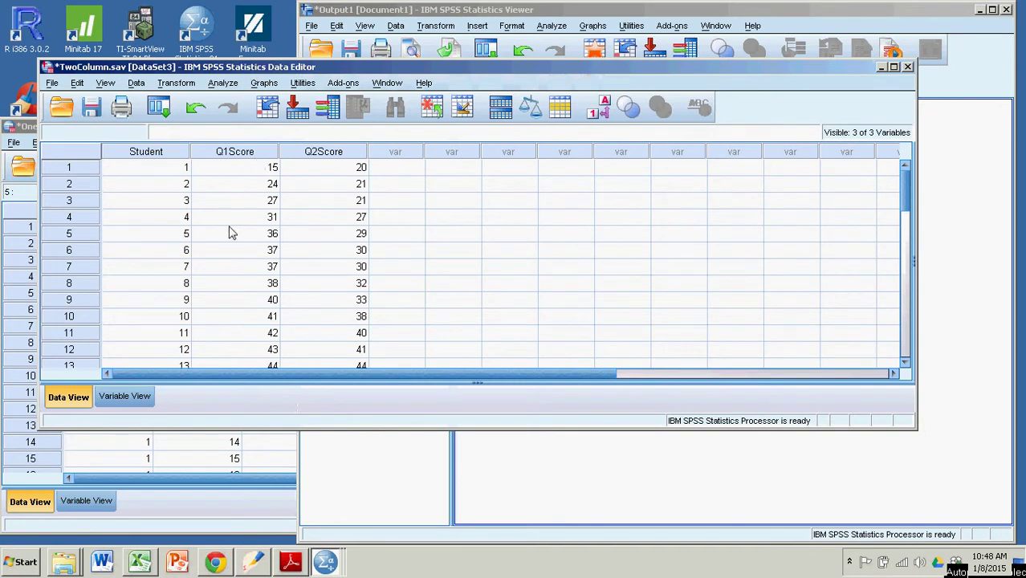
scroll(225, 269, down, 3)
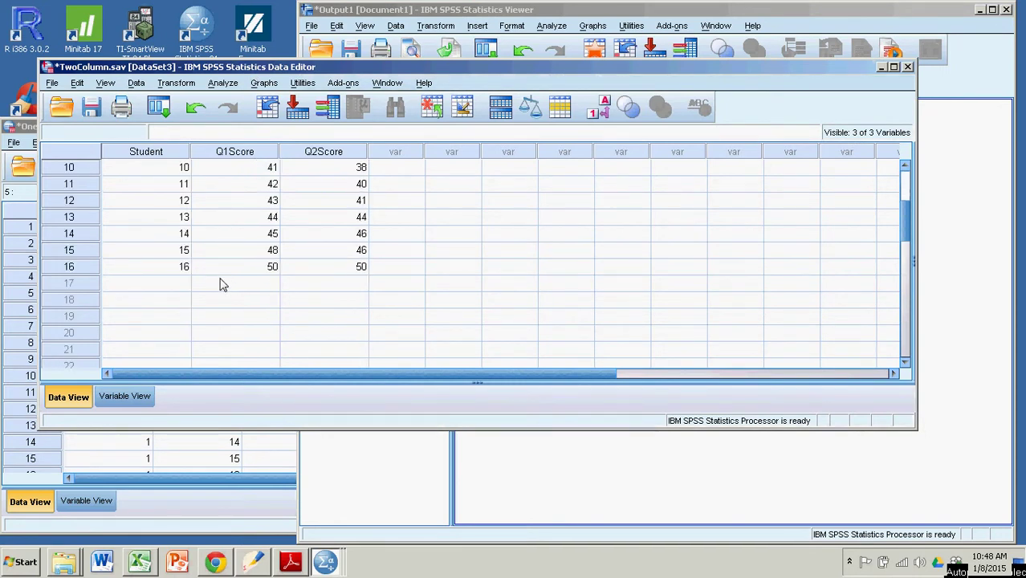
click(184, 270)
scroll(211, 275, up, 3)
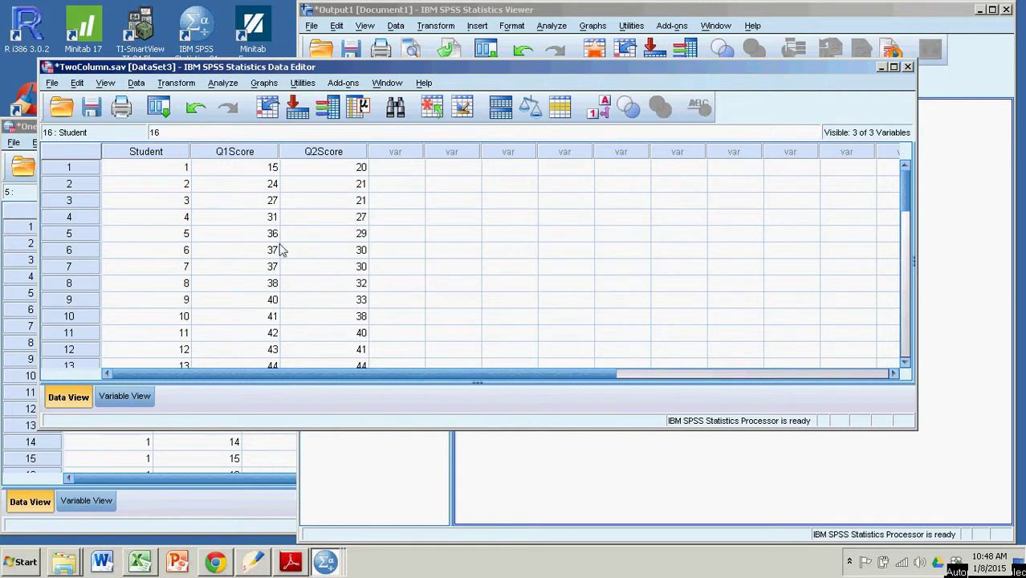
click(128, 399)
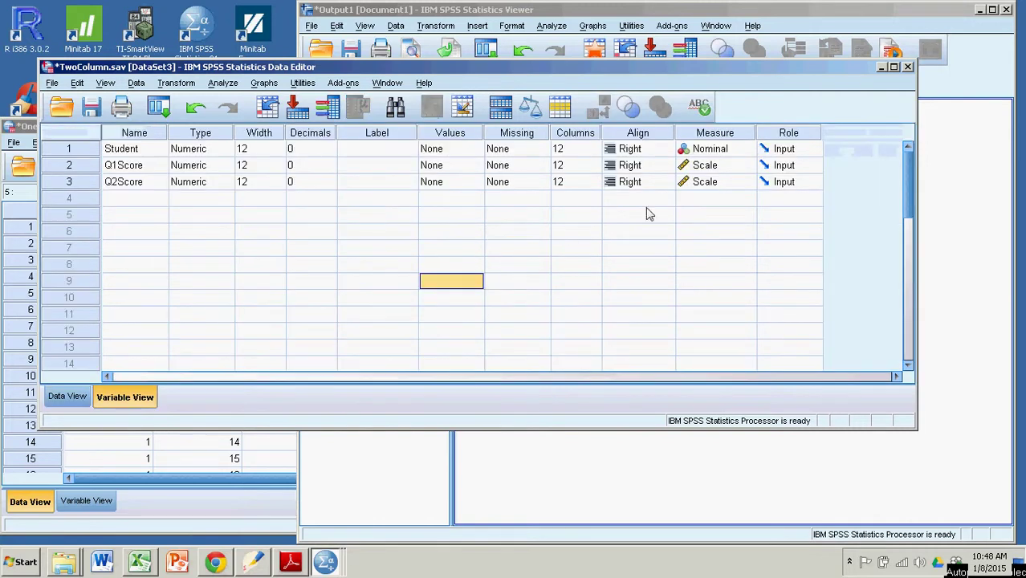
click(717, 167)
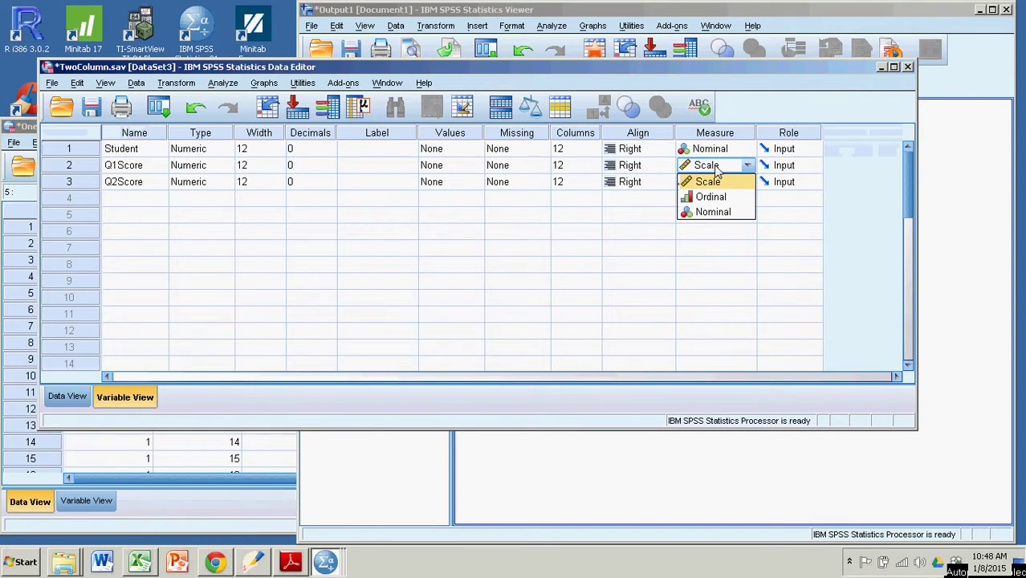
click(710, 181)
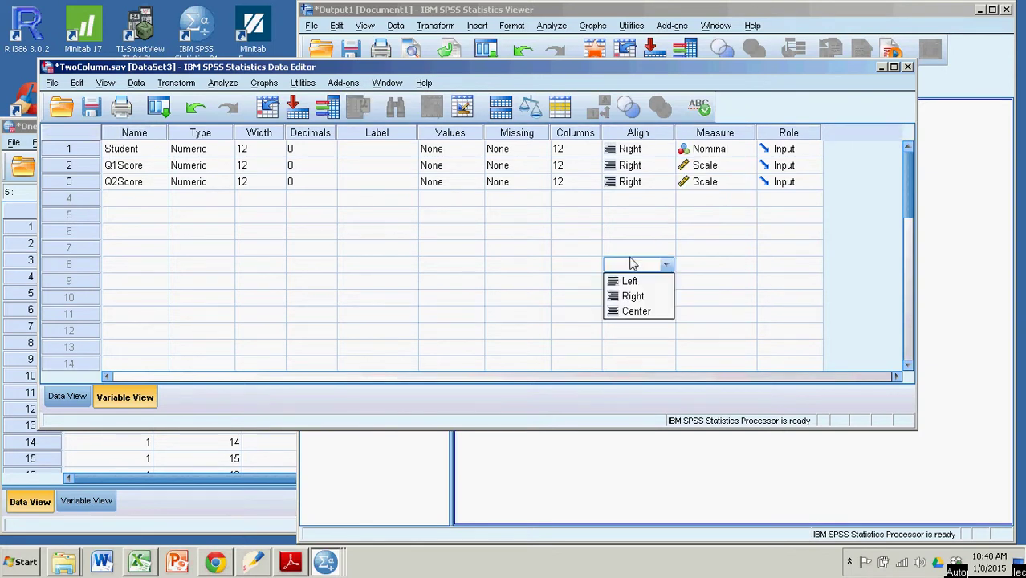
click(711, 150)
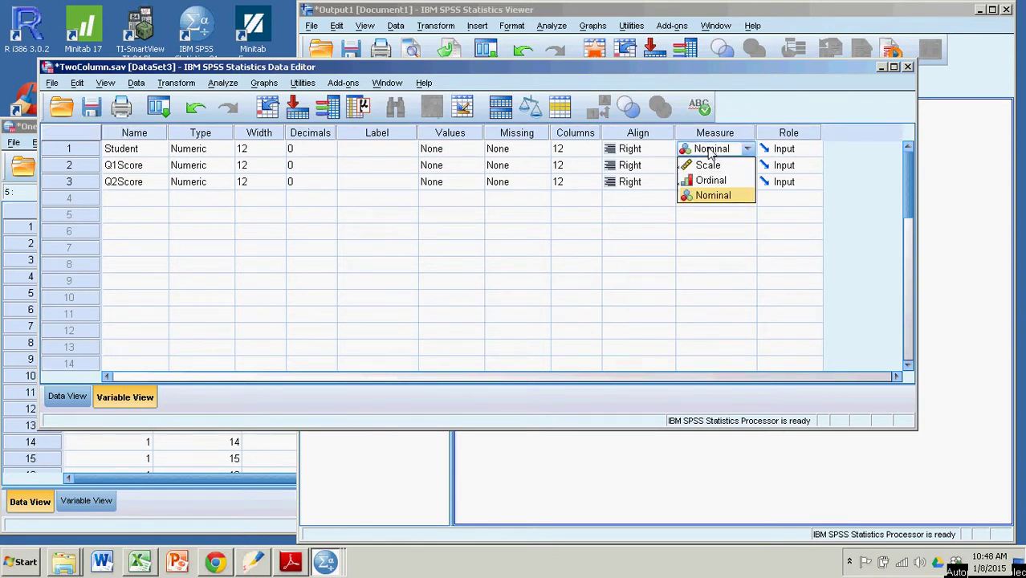
click(205, 152)
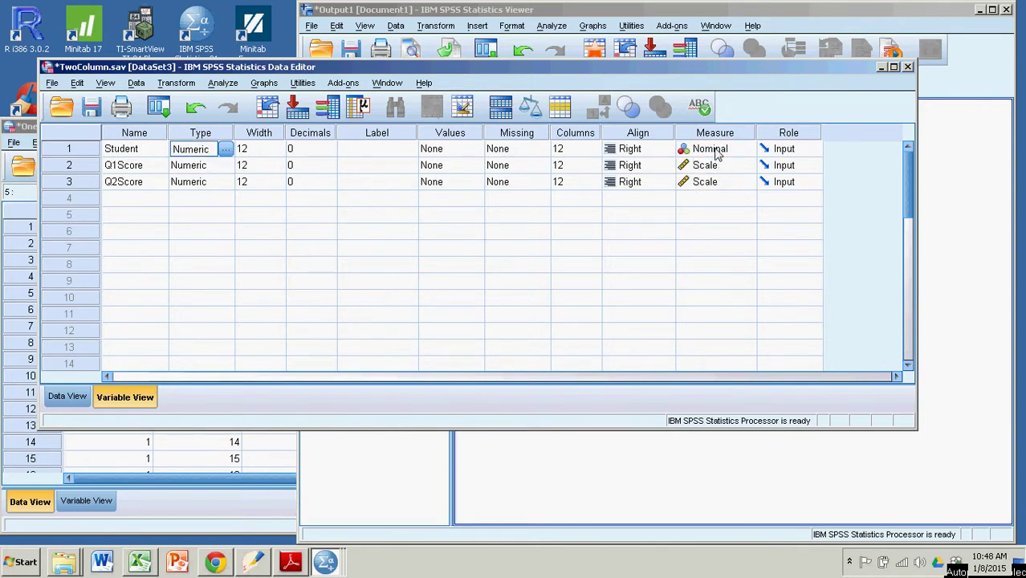
click(68, 398)
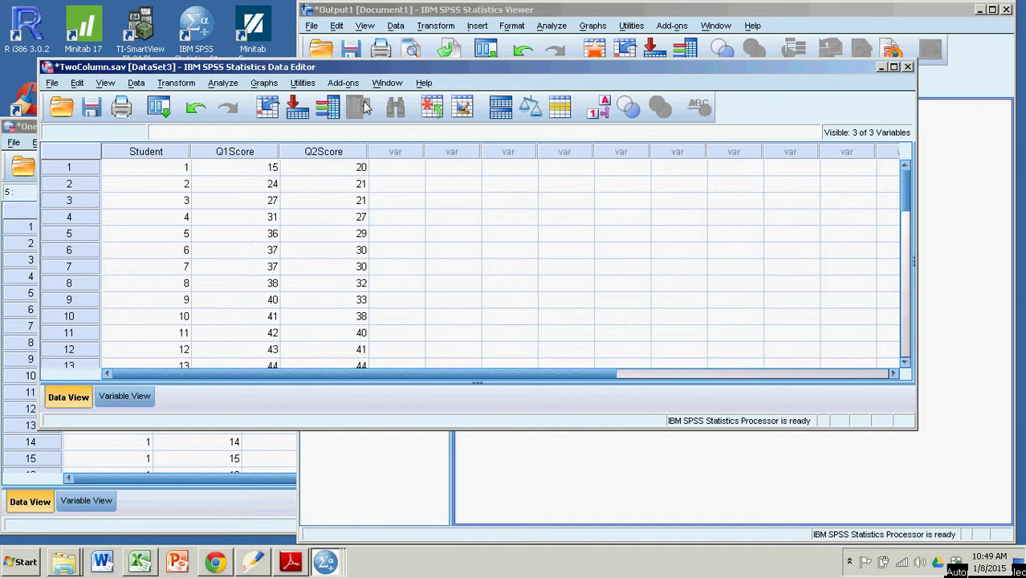
Open Chart Builder and clear the leftover Q1Score from the y-axis
click(265, 85)
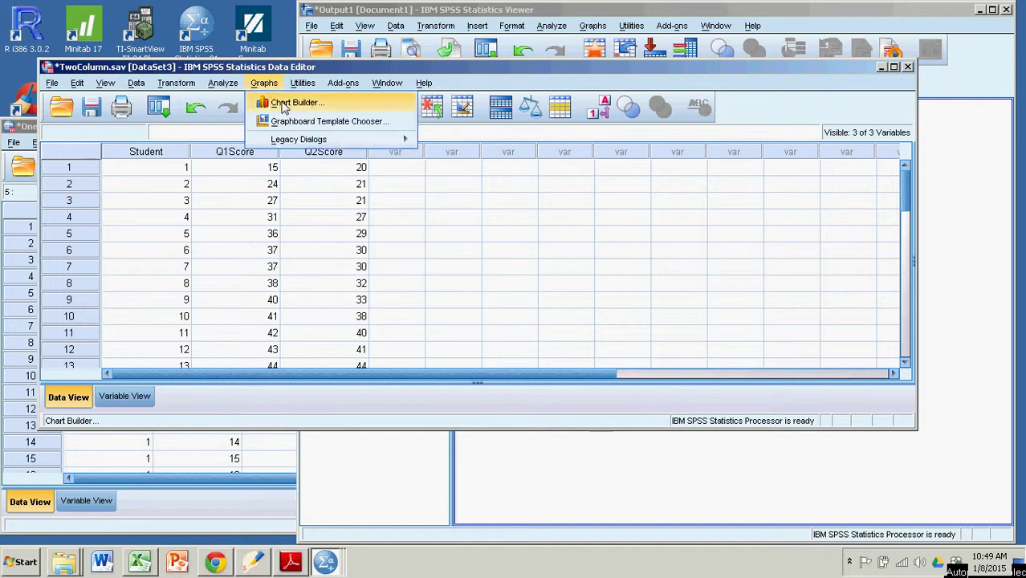
click(284, 104)
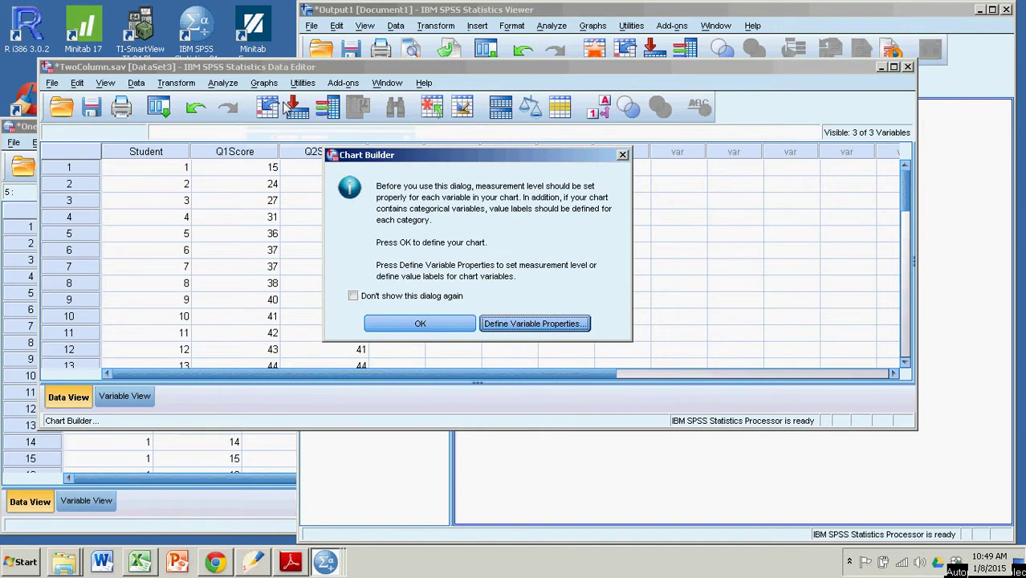
click(422, 325)
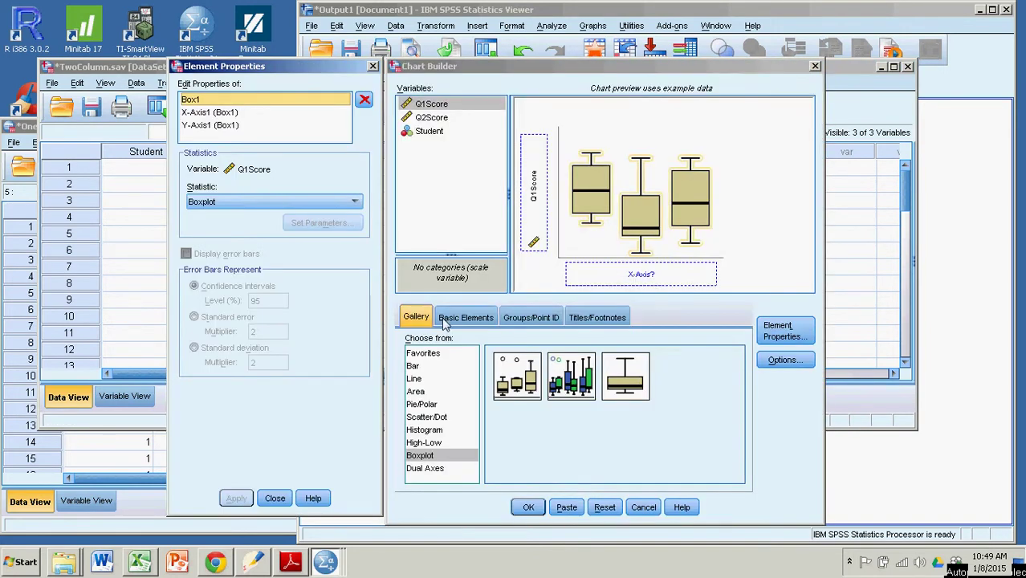
drag(536, 197, 459, 173)
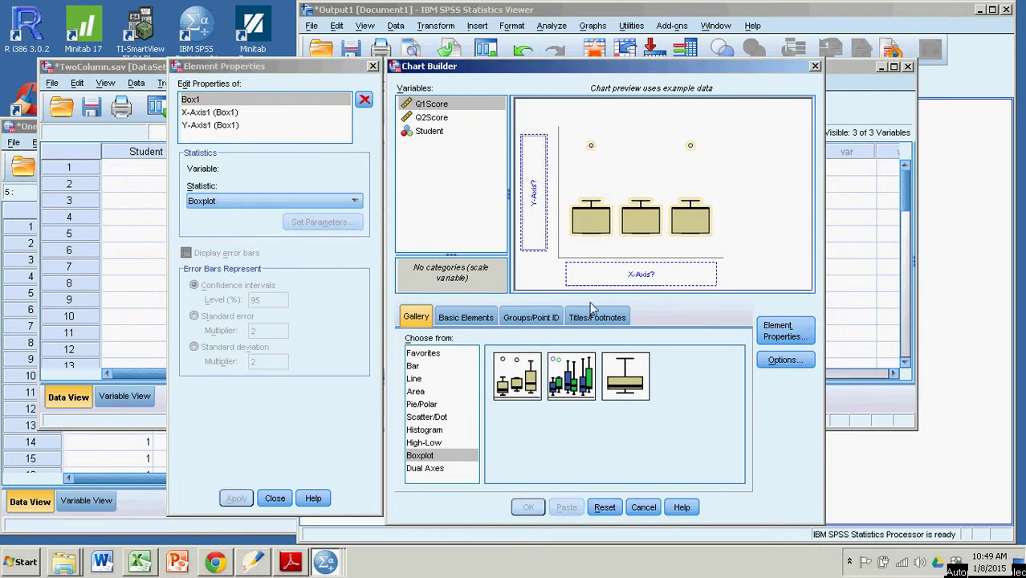
Build a Simple Boxplot with Q1Score on the y-axis and generate it
click(417, 457)
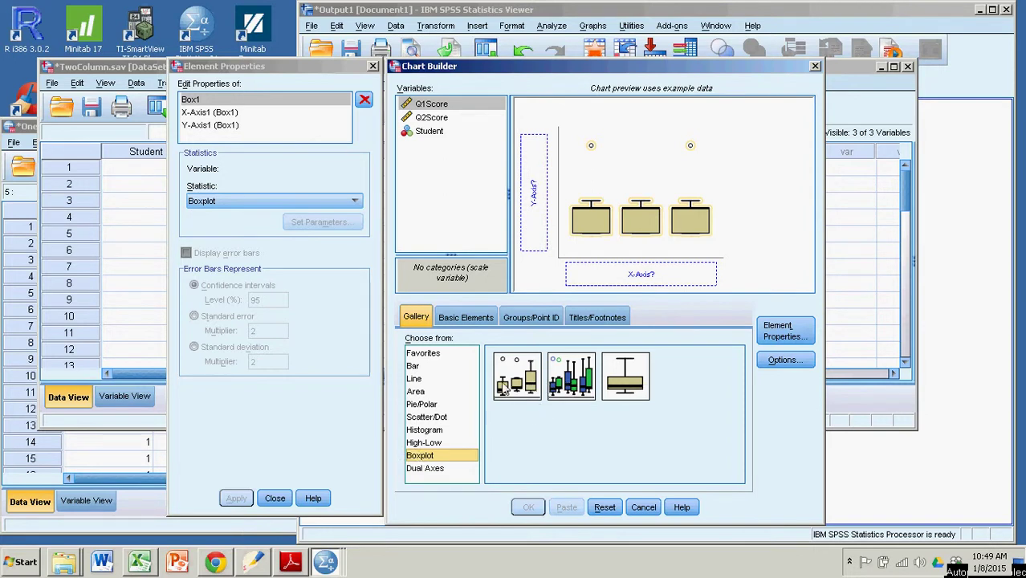
click(521, 386)
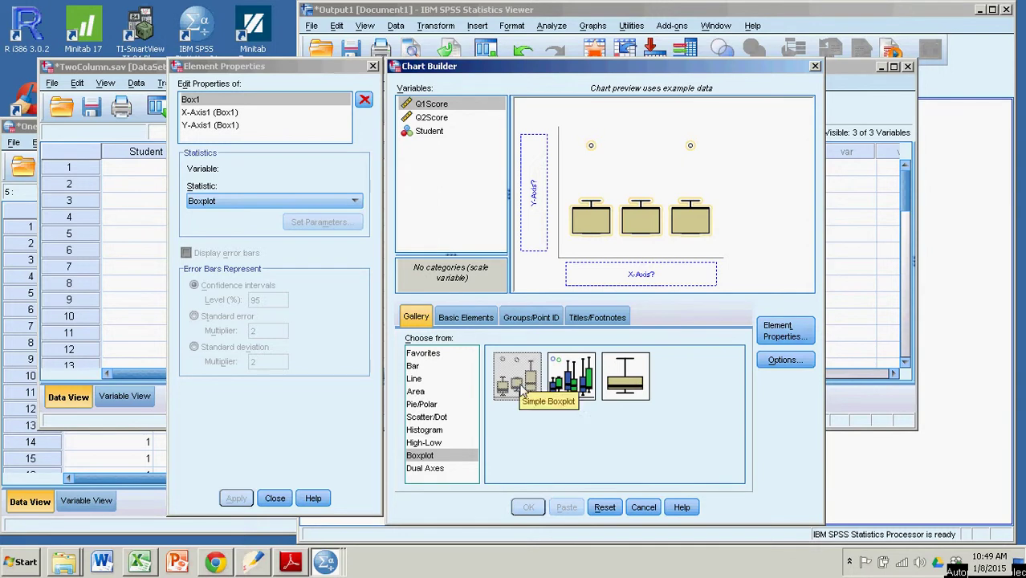
drag(515, 384, 622, 189)
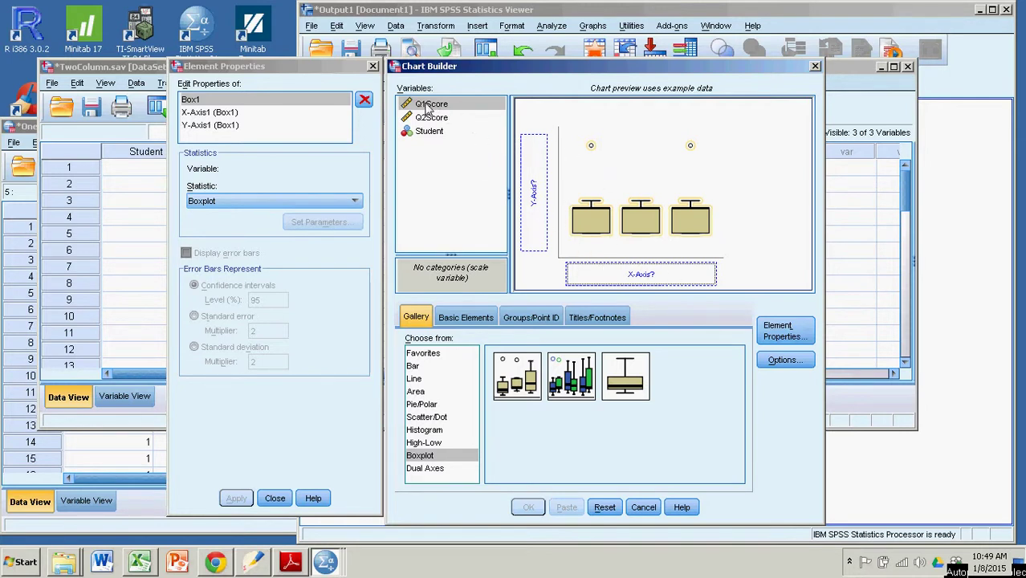
drag(429, 104, 534, 193)
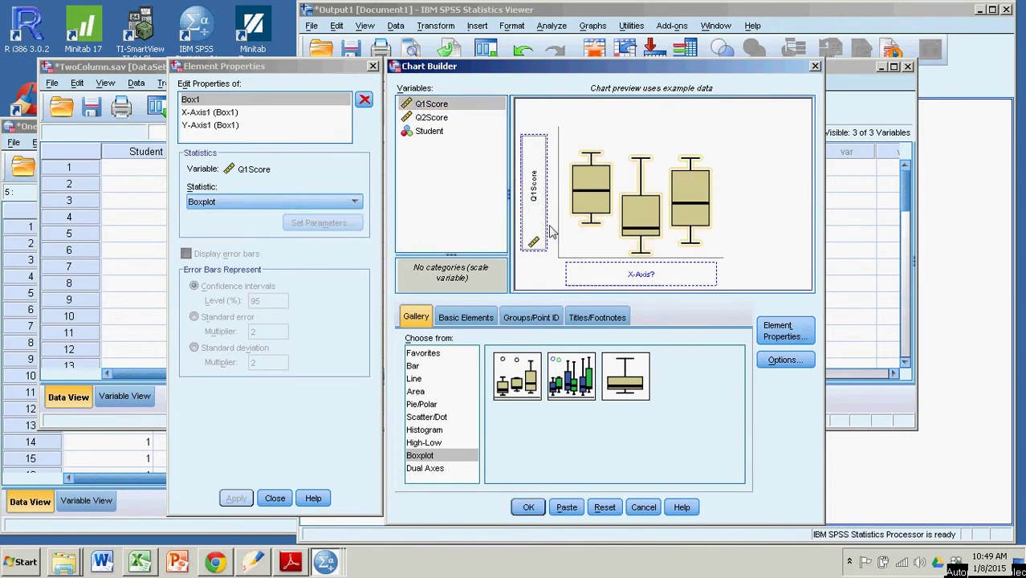
click(529, 509)
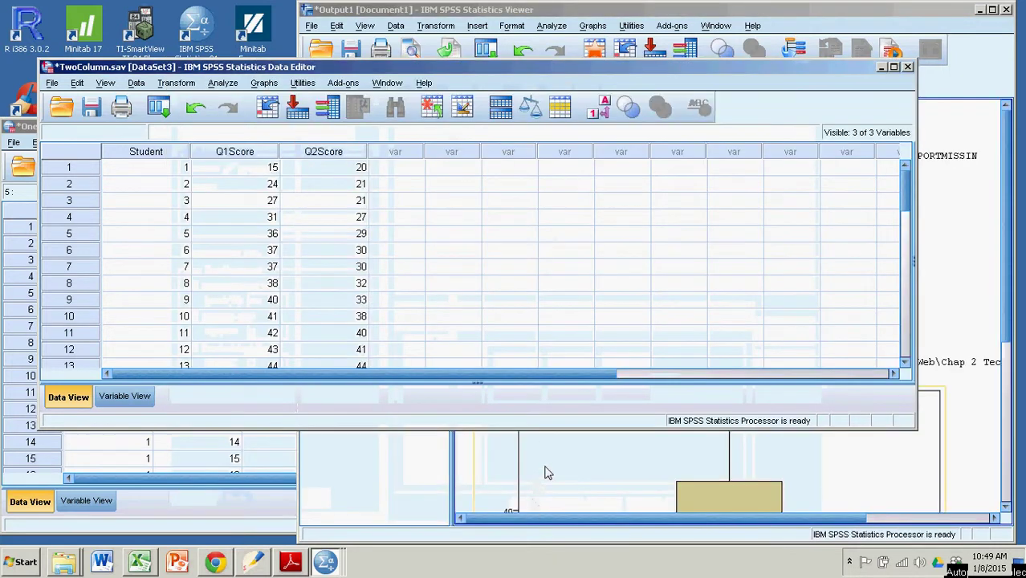
click(595, 14)
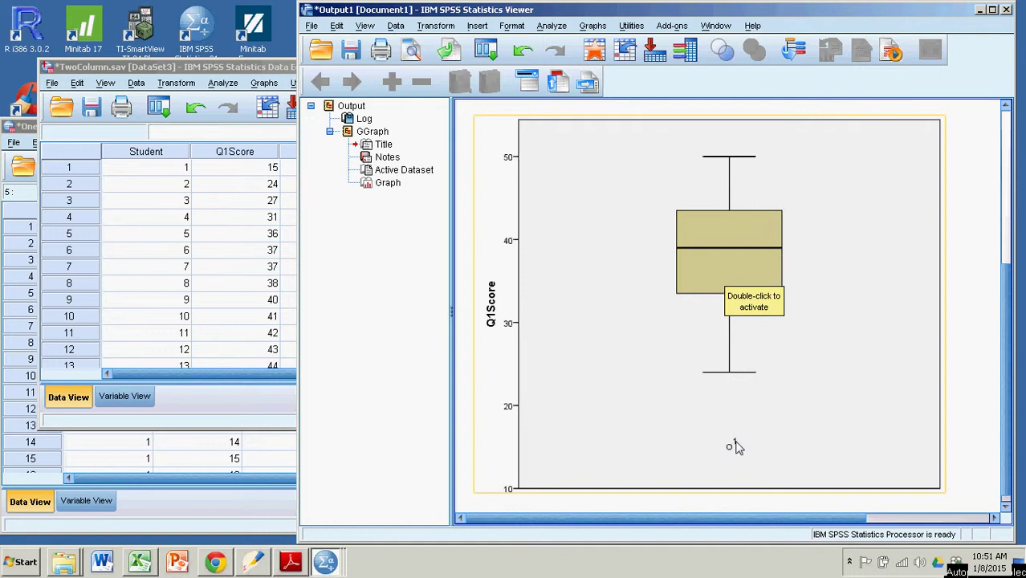
click(252, 71)
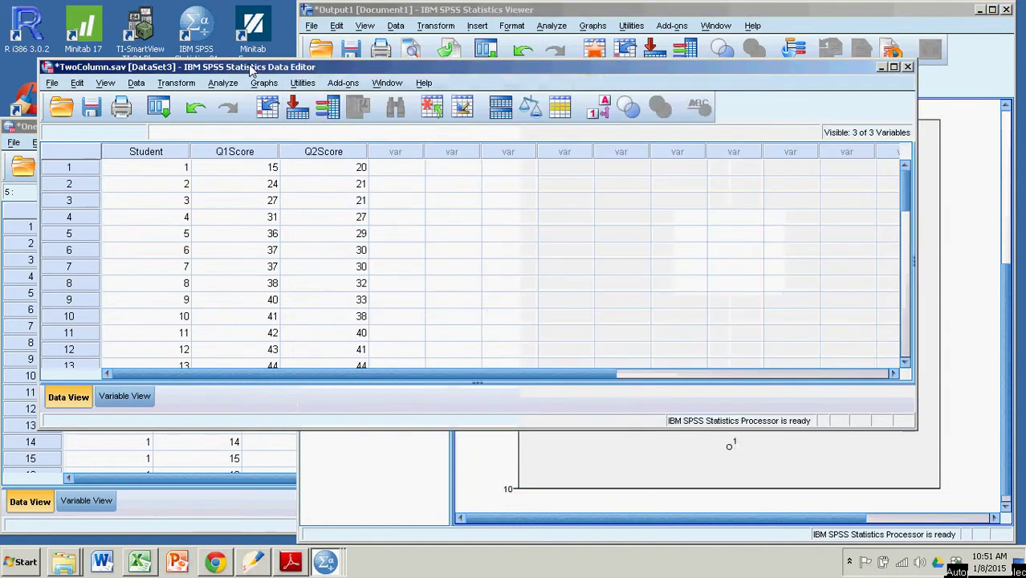
click(249, 152)
click(305, 153)
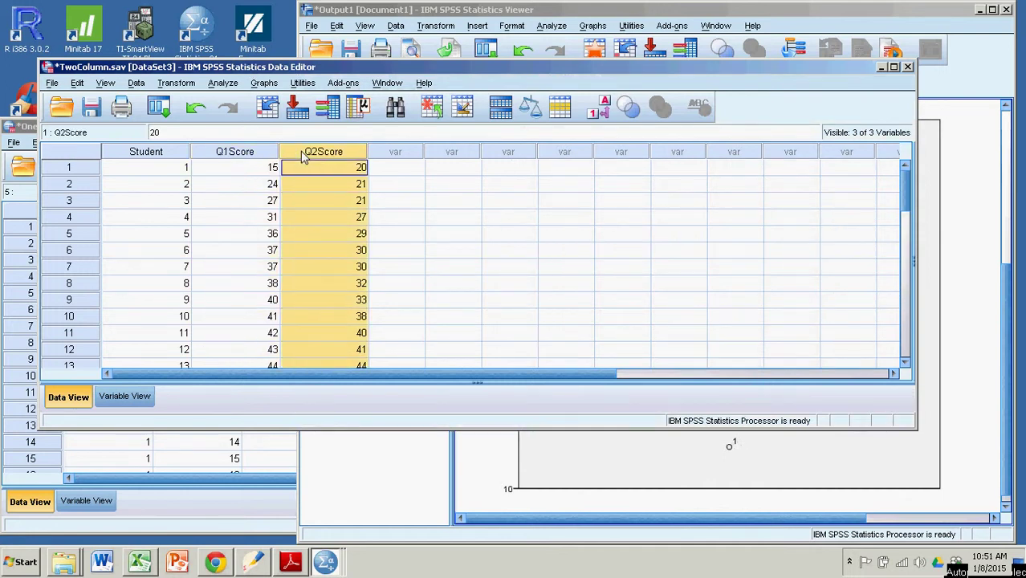
click(68, 172)
click(69, 188)
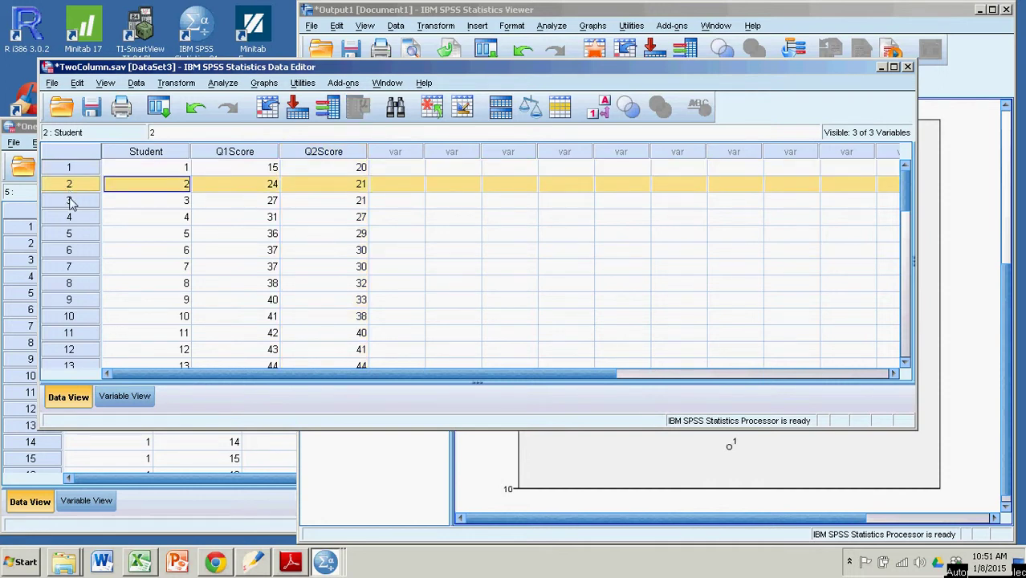
click(71, 202)
click(161, 154)
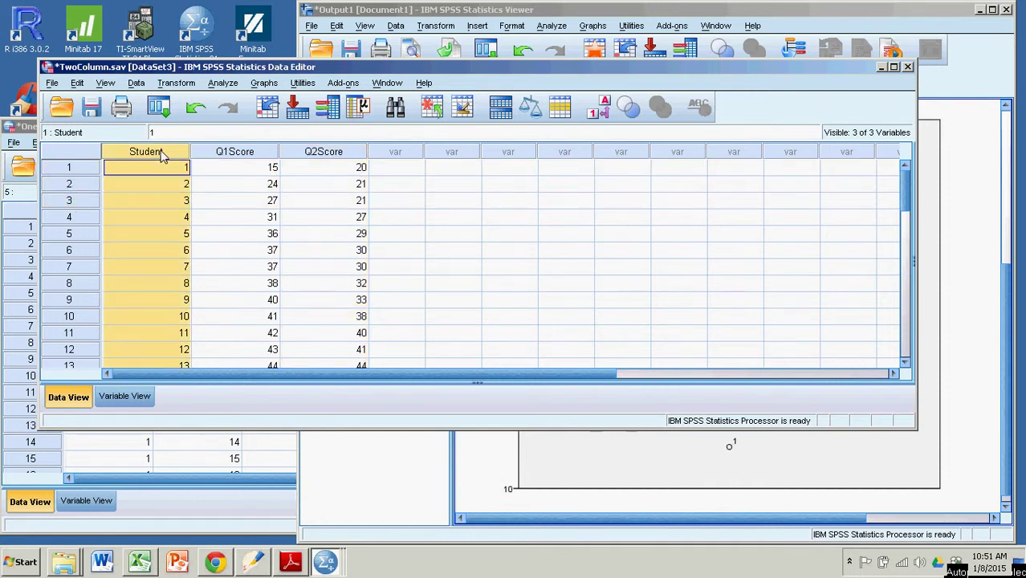
click(227, 157)
click(170, 156)
click(234, 157)
click(324, 155)
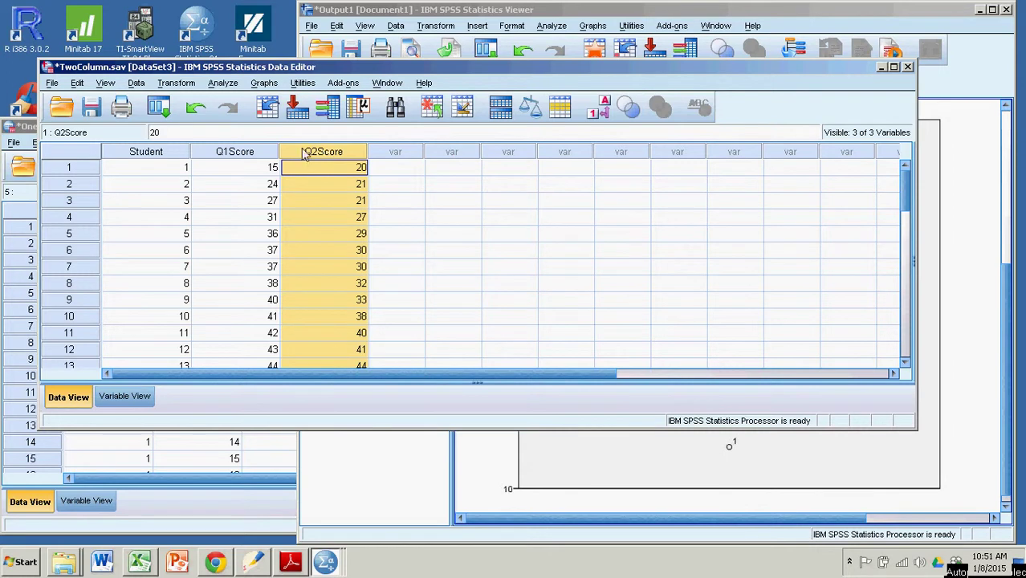
click(255, 153)
click(322, 156)
Open the legacy Boxplot dialog set to Simple with Summaries of separate variables
click(264, 84)
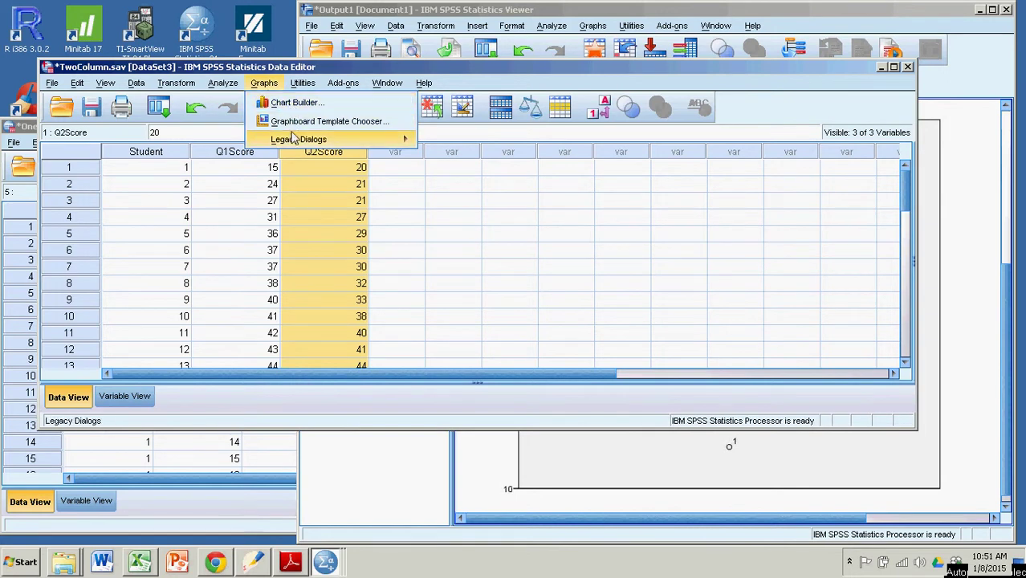
mouse_move(296, 141)
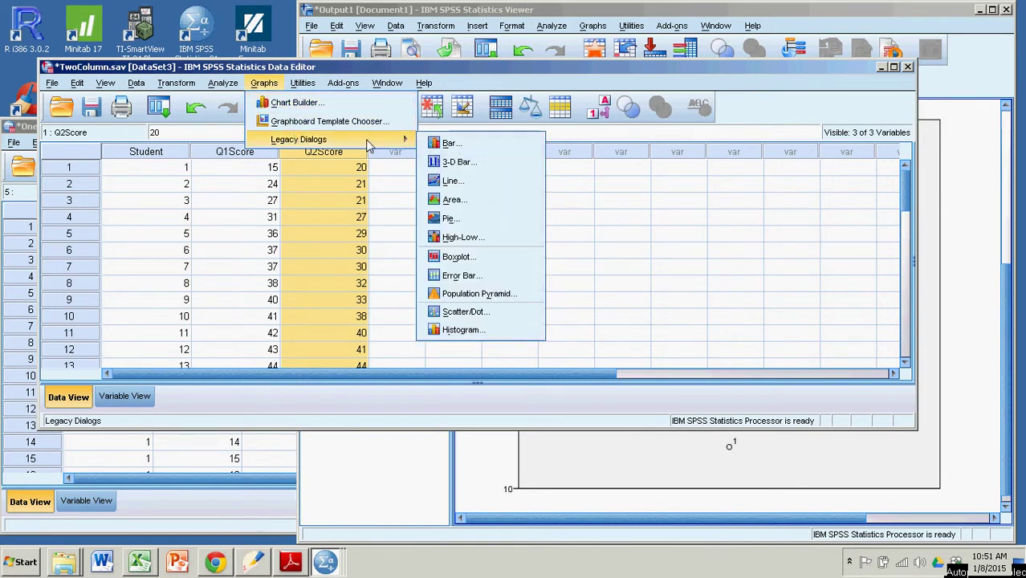
click(454, 257)
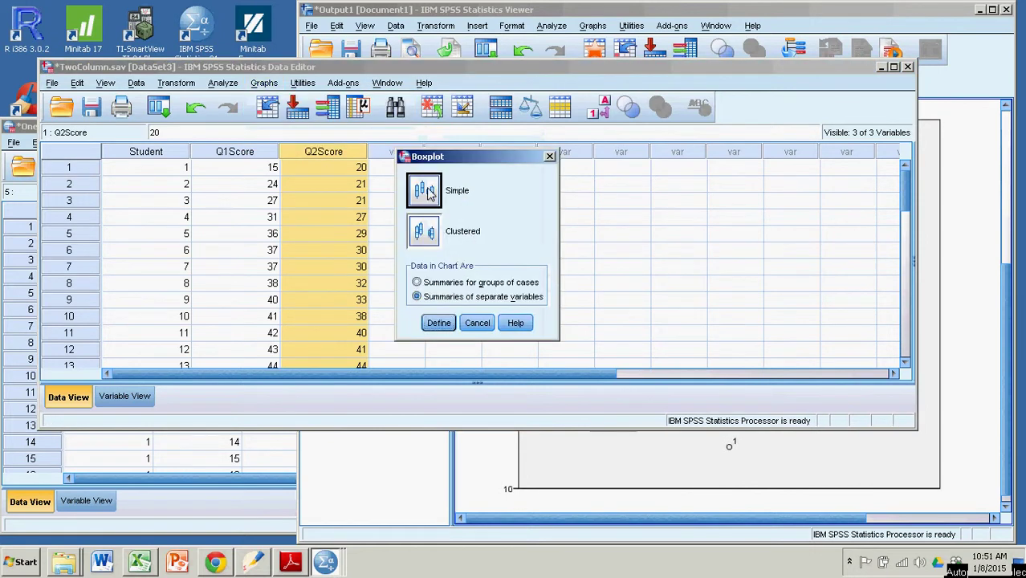
click(417, 283)
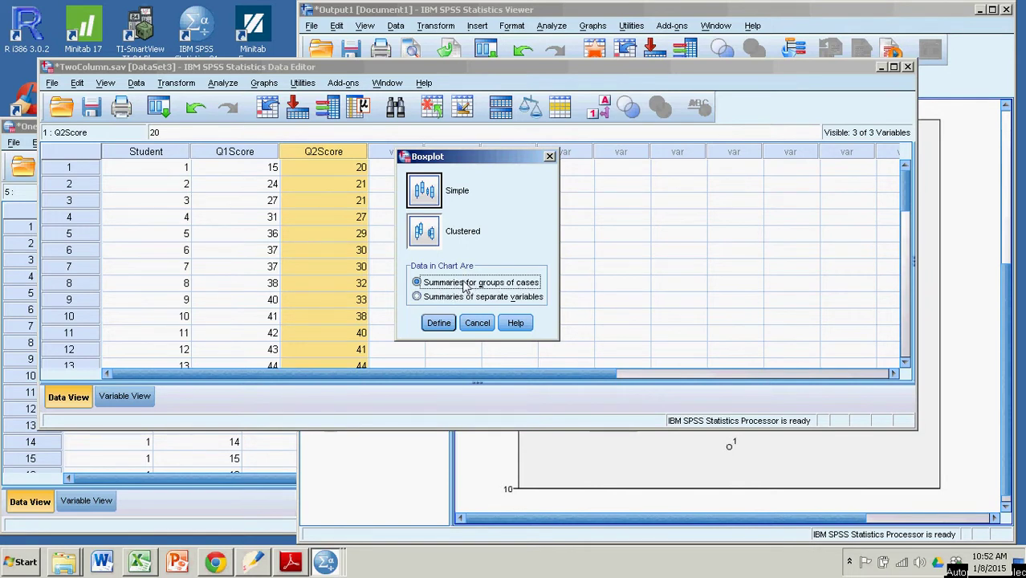
click(418, 297)
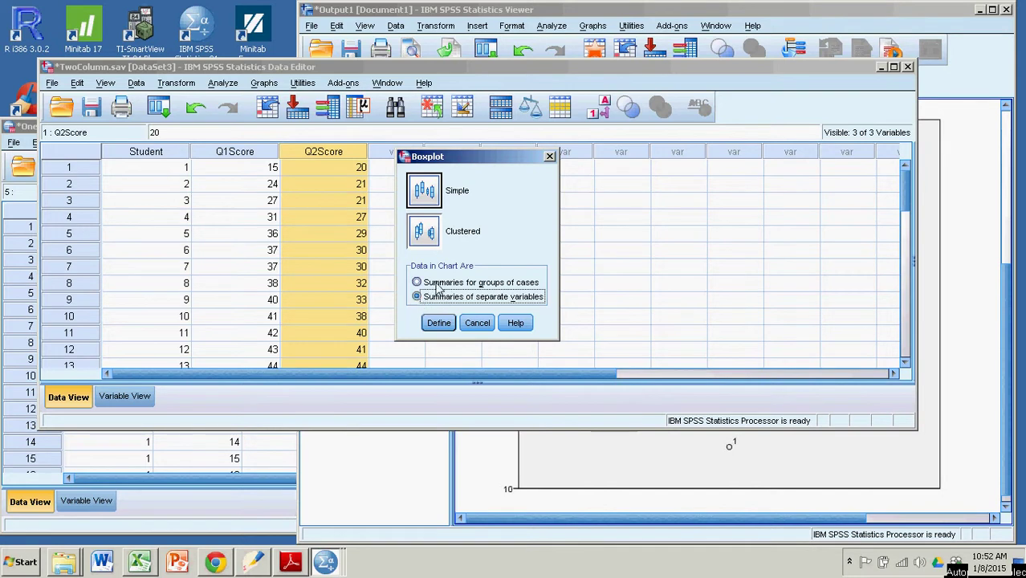
Define the boxplot and remove Q1Score and Q2Score from Boxes Represent
click(438, 322)
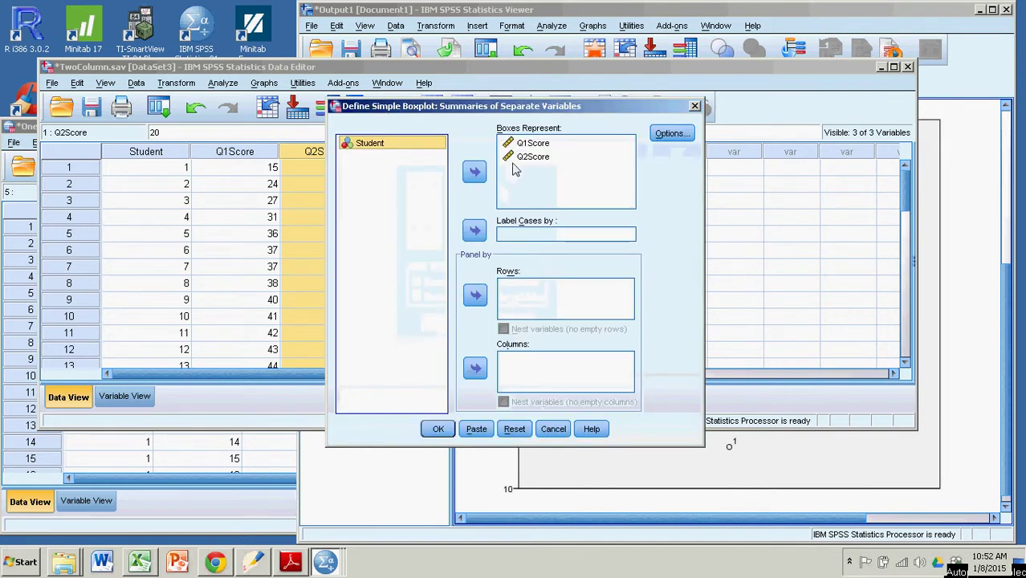
click(530, 143)
click(474, 171)
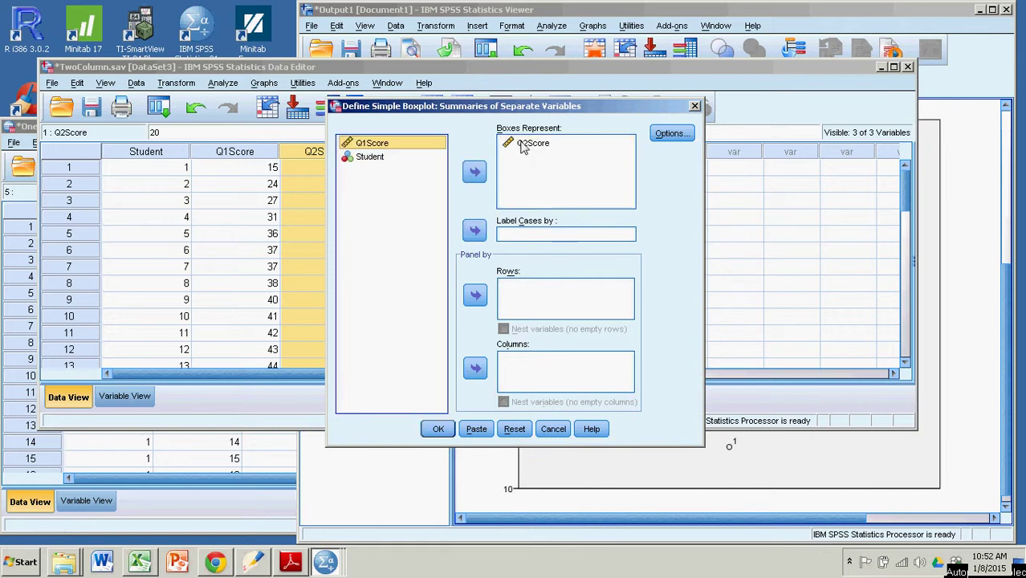
click(527, 144)
click(475, 174)
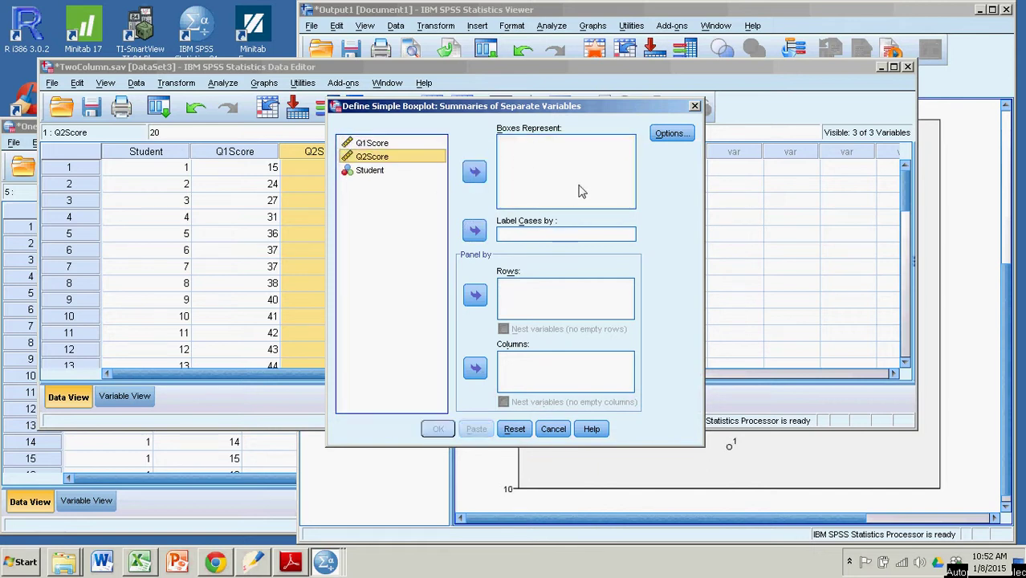
Re-add Q1Score first, then Q2Score, to Boxes Represent
click(370, 145)
click(474, 174)
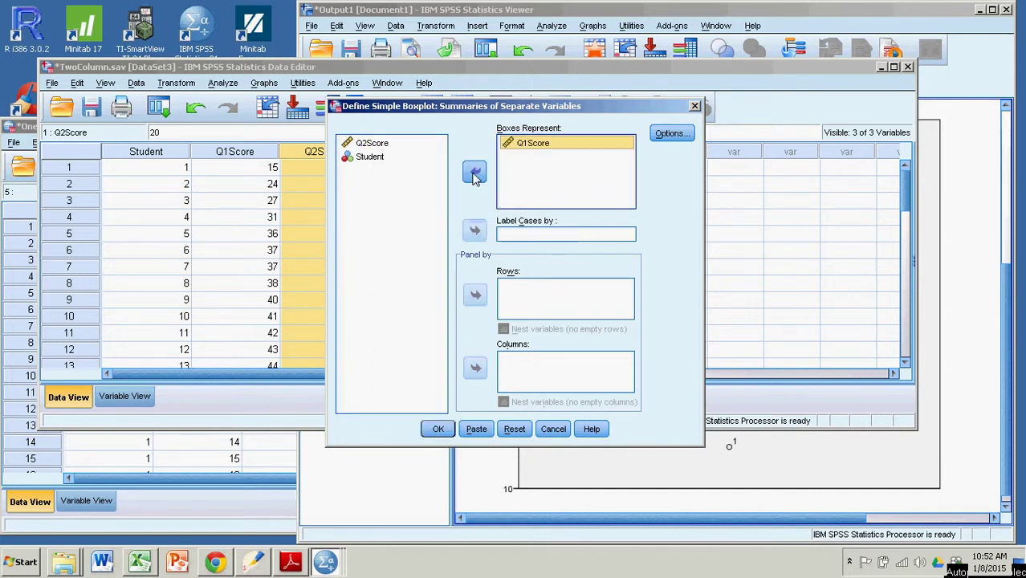
click(371, 144)
click(474, 174)
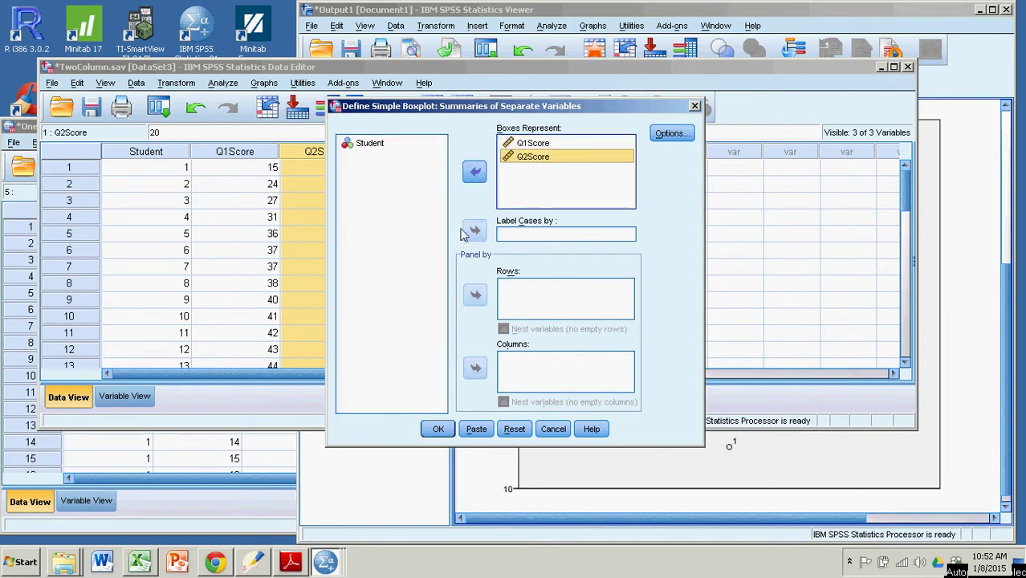
Run the Q1Score and Q2Score boxplot, then bring the OneColumn.sav data forward
click(440, 432)
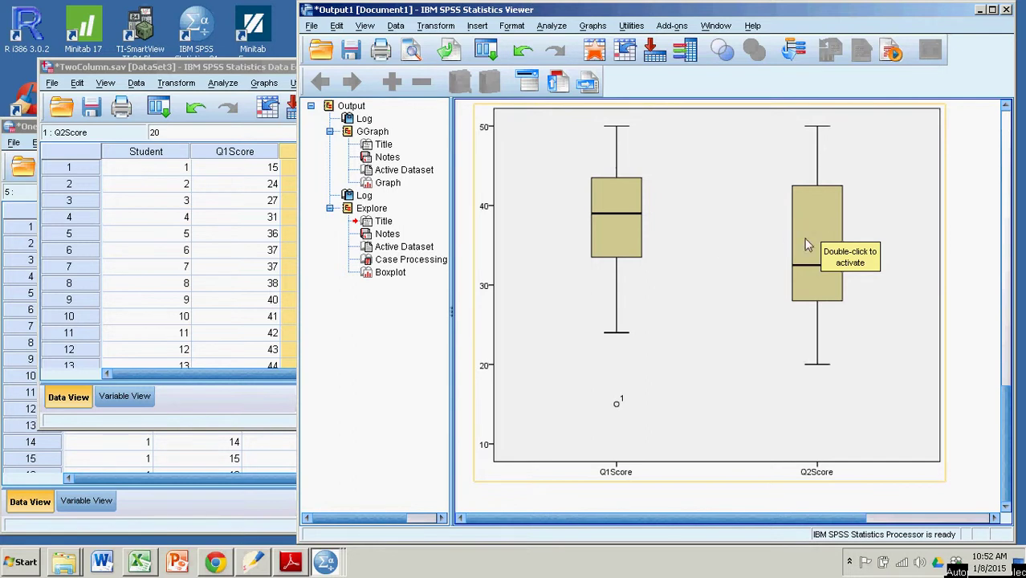
click(228, 70)
click(31, 128)
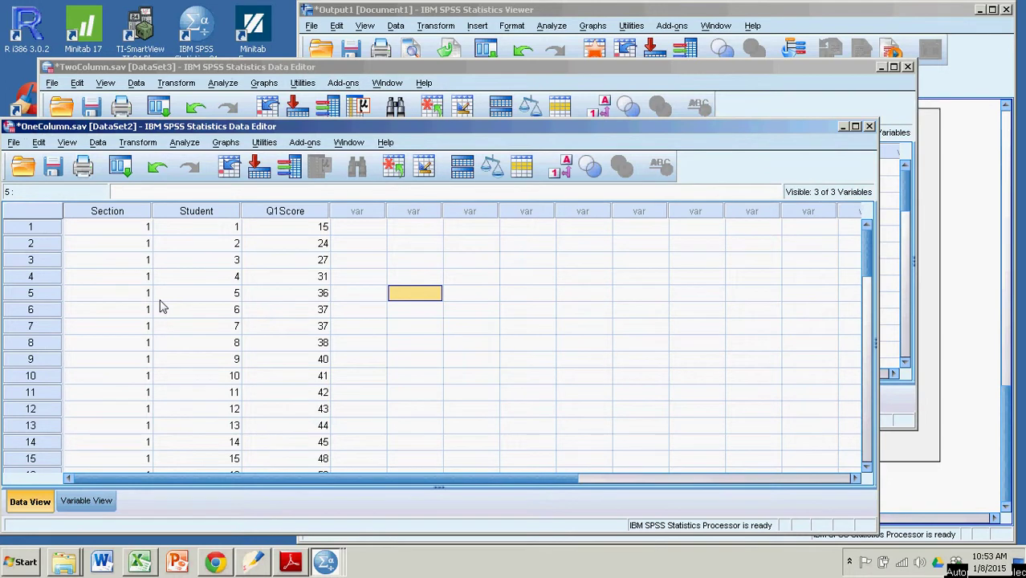
click(115, 228)
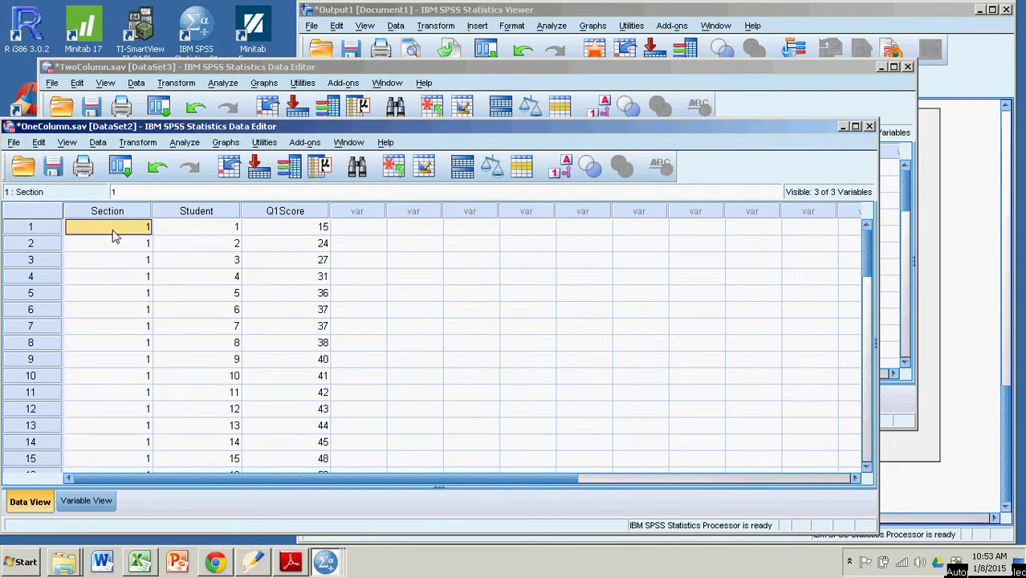
scroll(122, 285, down, 2)
scroll(123, 298, down, 1)
click(215, 326)
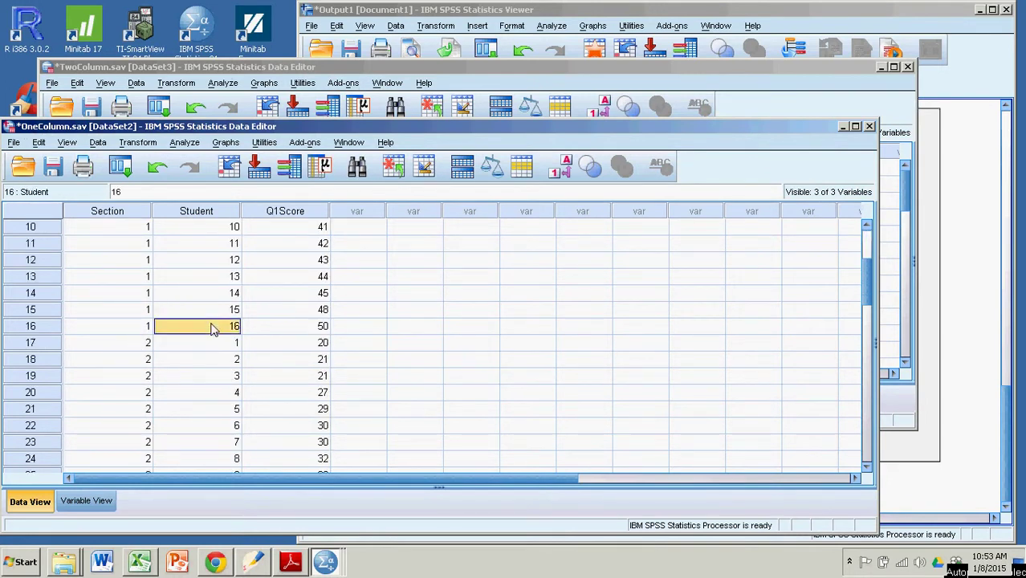
scroll(158, 357, down, 2)
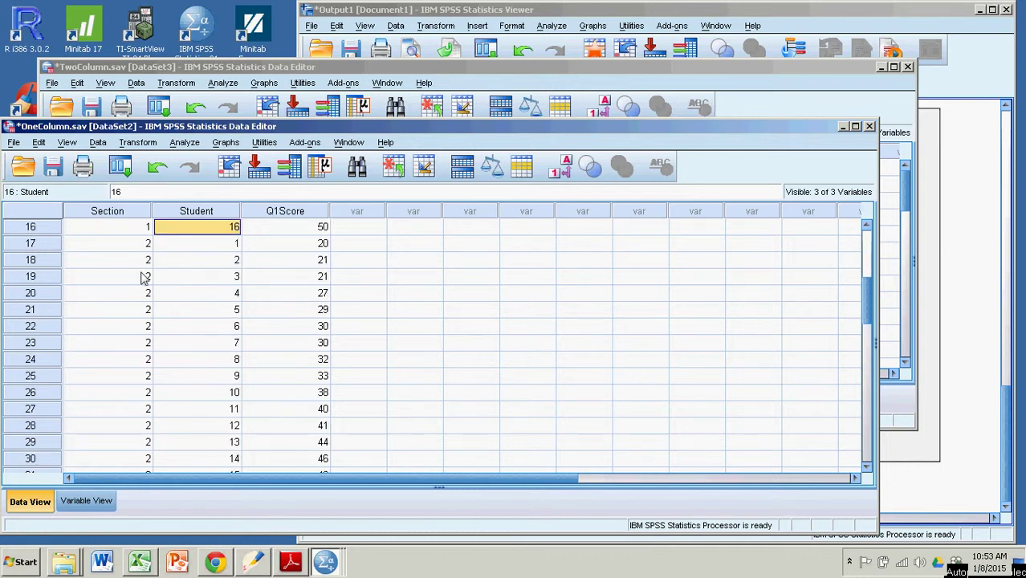
click(138, 263)
scroll(206, 353, down, 2)
scroll(194, 313, up, 6)
scroll(201, 321, up, 1)
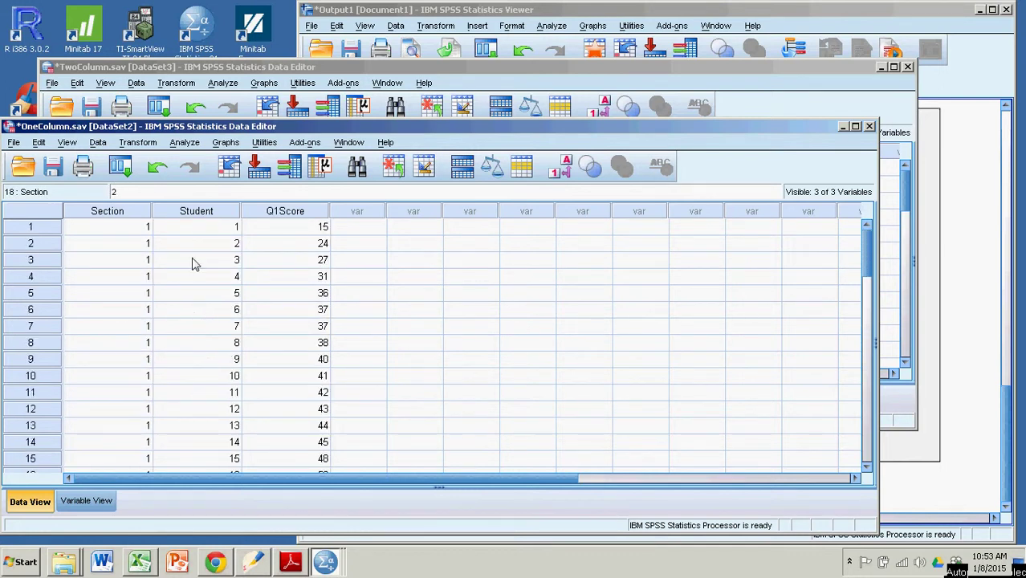
click(266, 228)
click(277, 248)
click(278, 261)
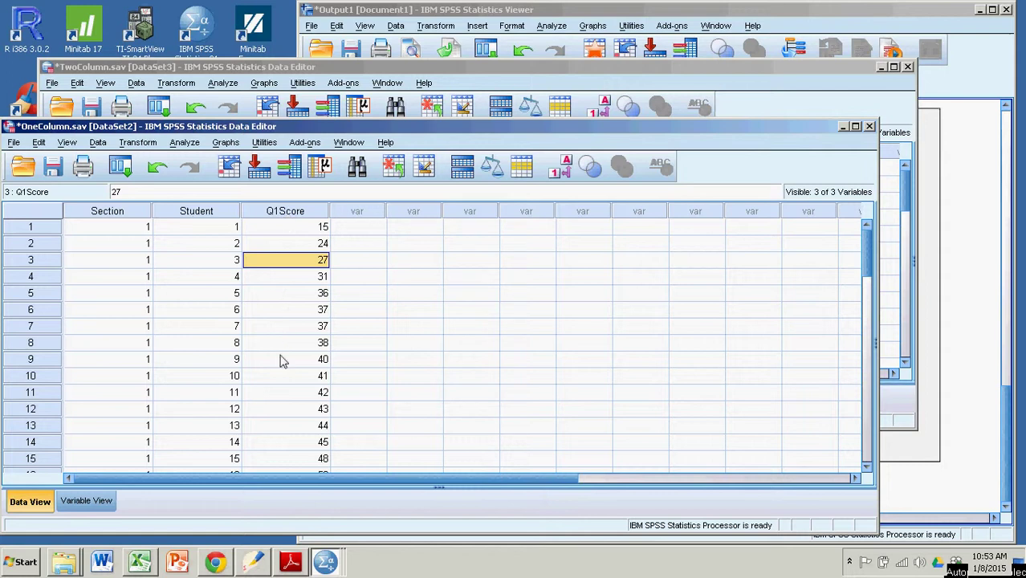
scroll(288, 382, down, 3)
scroll(288, 382, up, 3)
scroll(293, 387, down, 3)
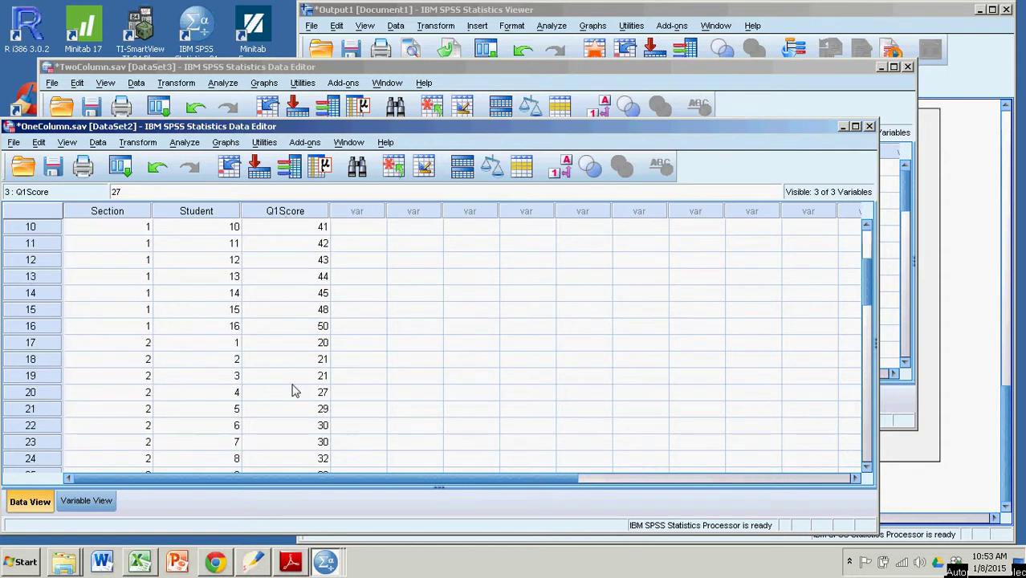
scroll(294, 384, up, 3)
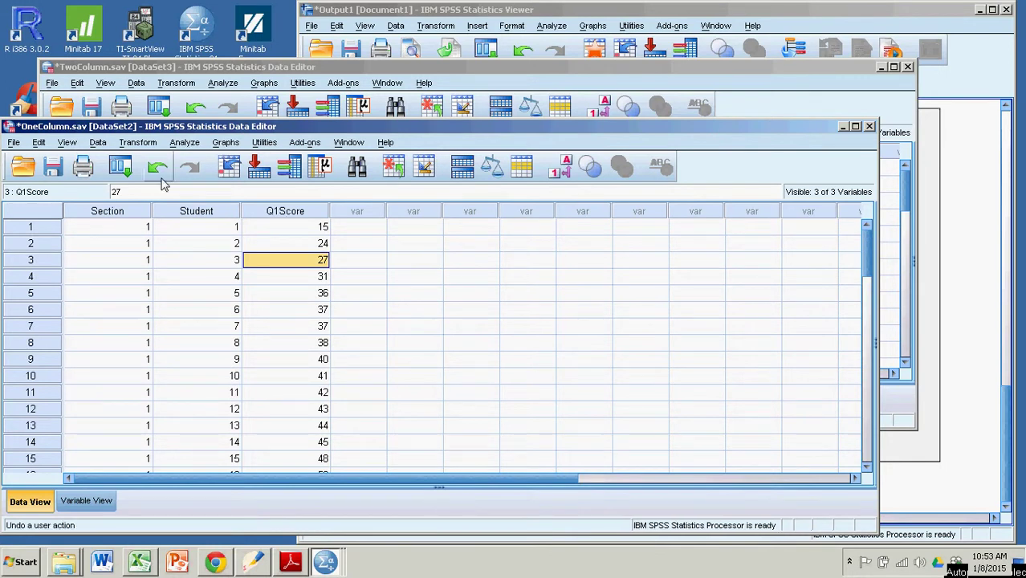
click(89, 502)
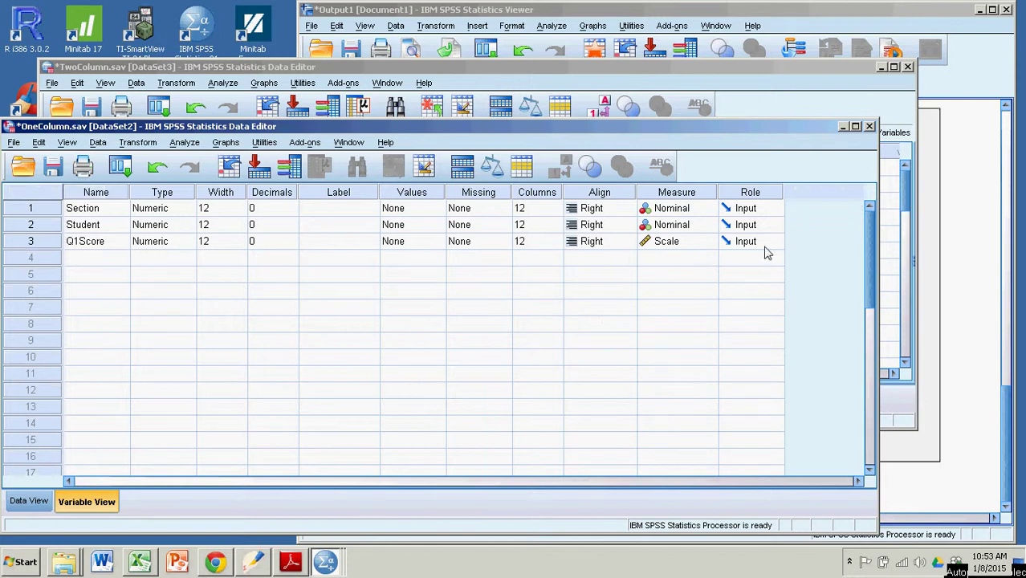
click(674, 248)
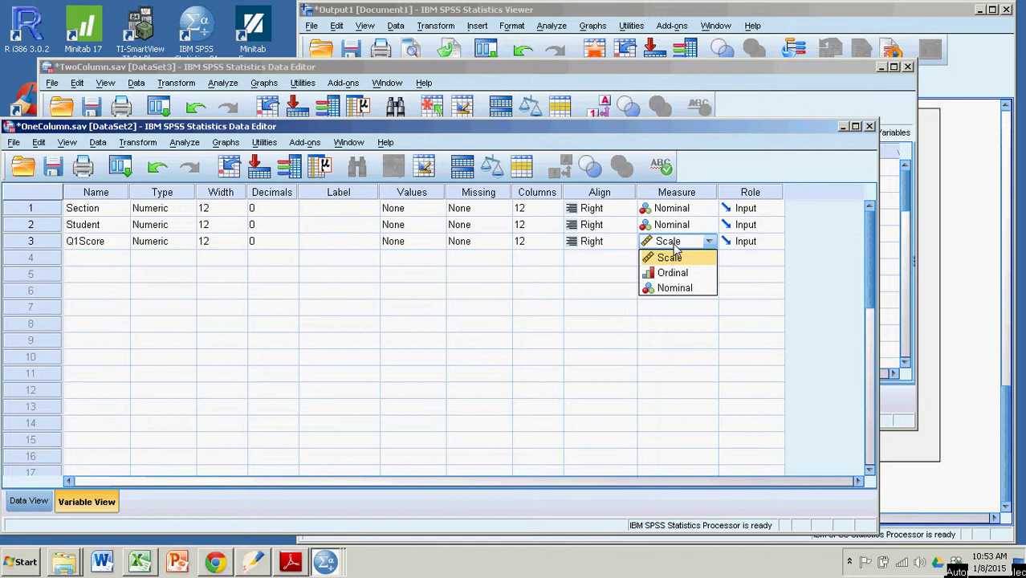
click(673, 211)
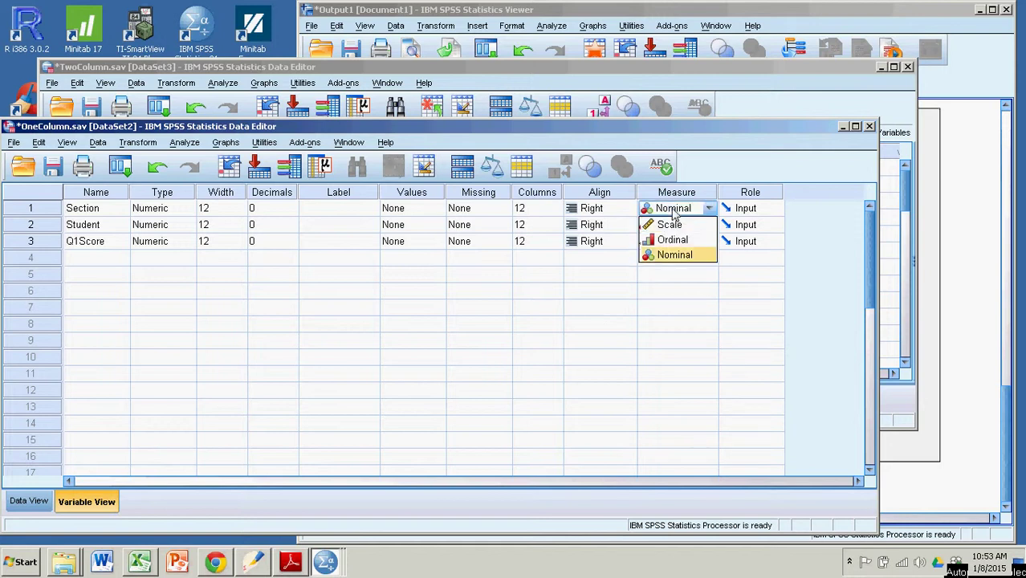
click(702, 296)
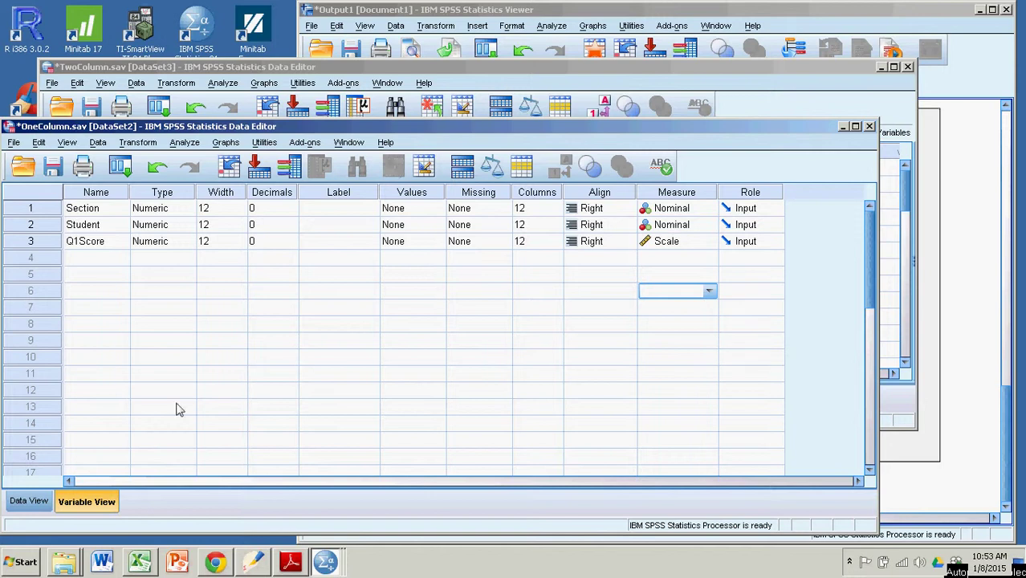
click(36, 504)
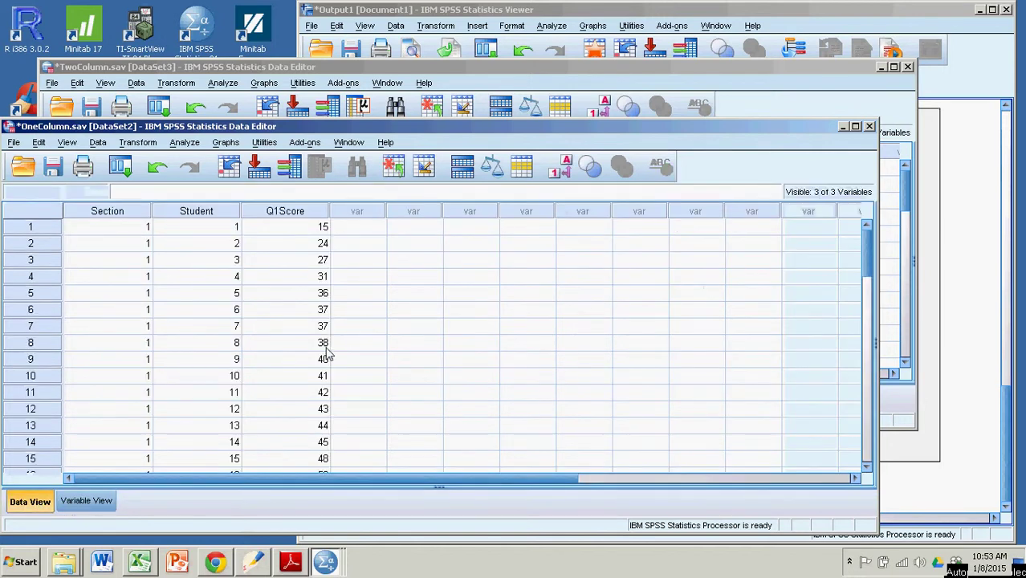
Open Chart Builder and clear Q1Score and Section from the preview axes
click(226, 143)
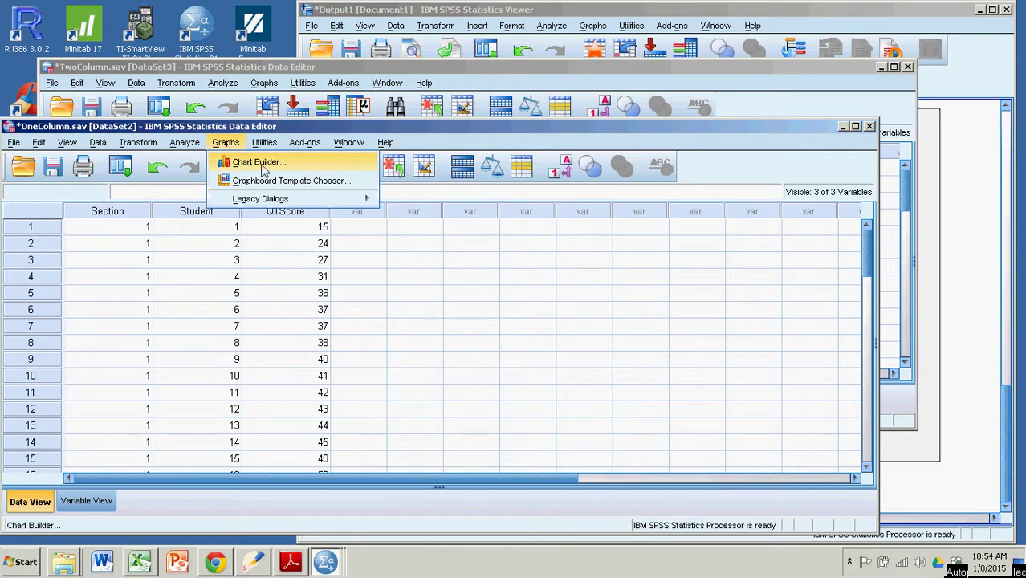
click(262, 163)
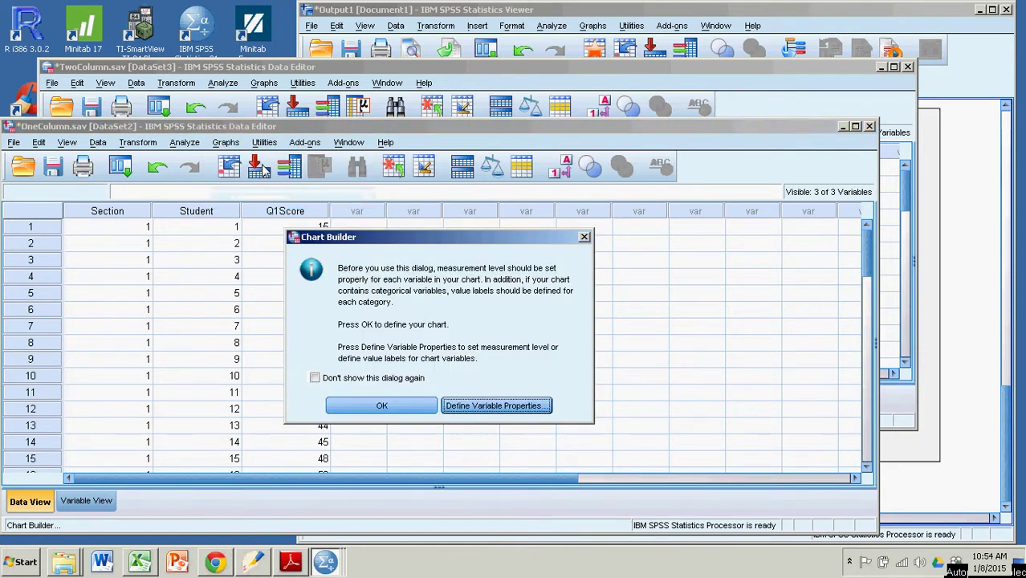
click(381, 407)
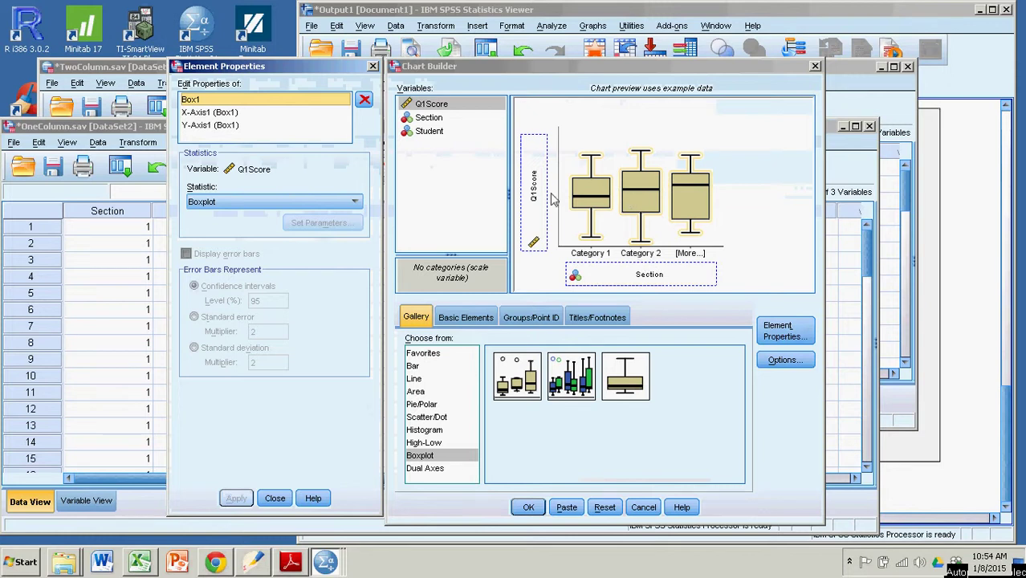
drag(539, 190, 472, 160)
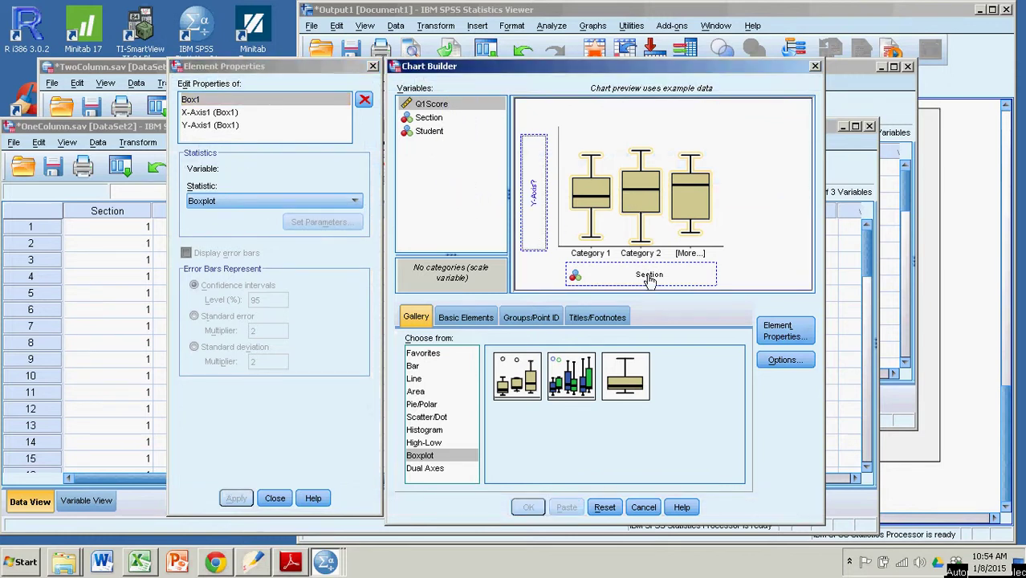
drag(647, 273, 464, 168)
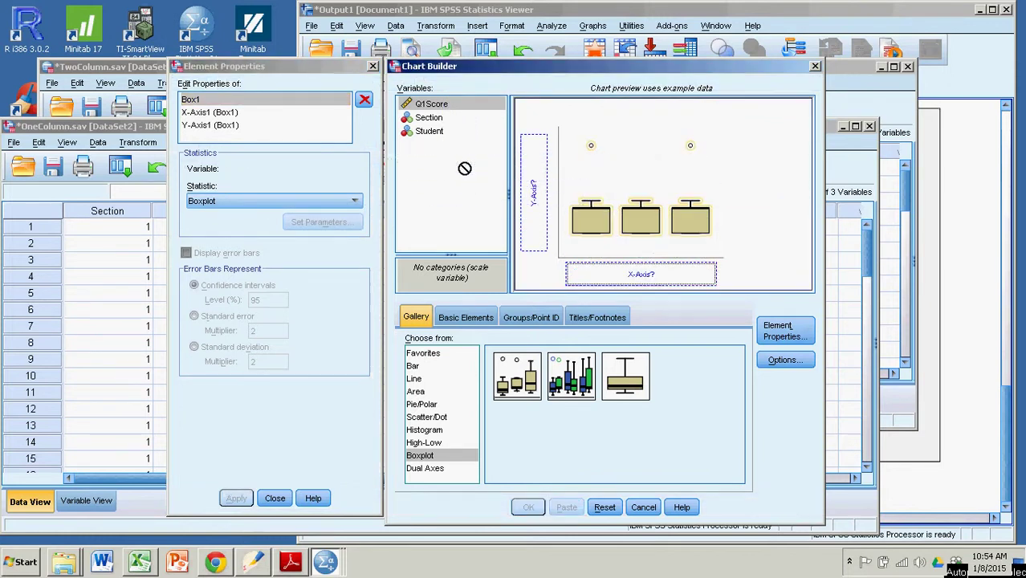
Place a Simple Boxplot with Q1Score on the y-axis and Section on the x-axis
click(532, 376)
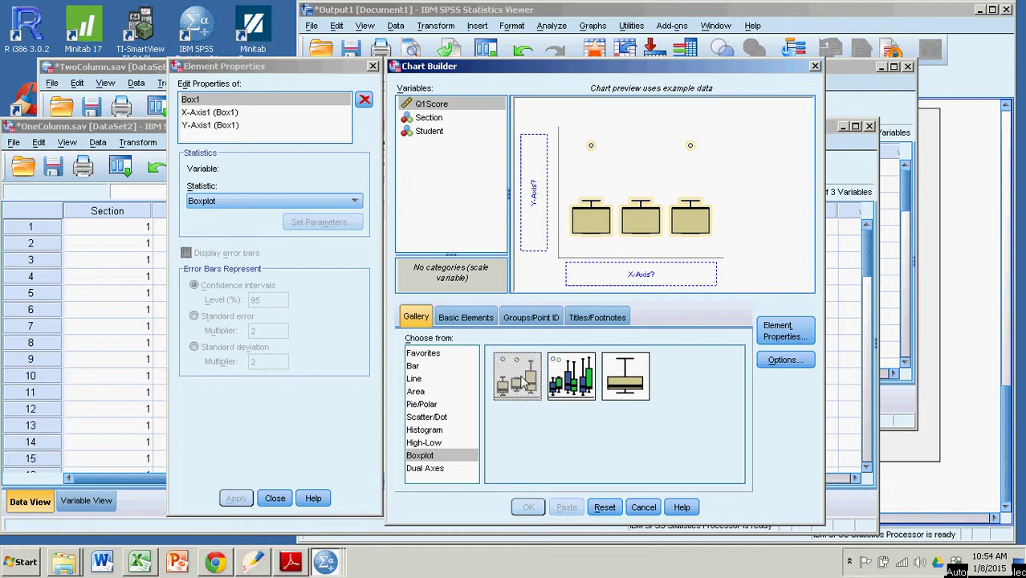
drag(526, 385, 632, 196)
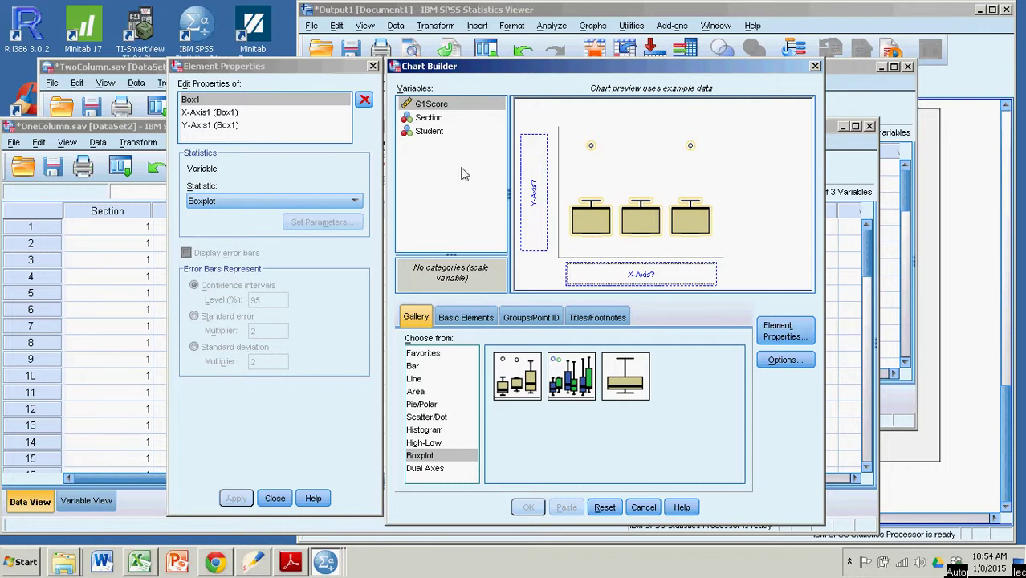
drag(428, 109, 536, 193)
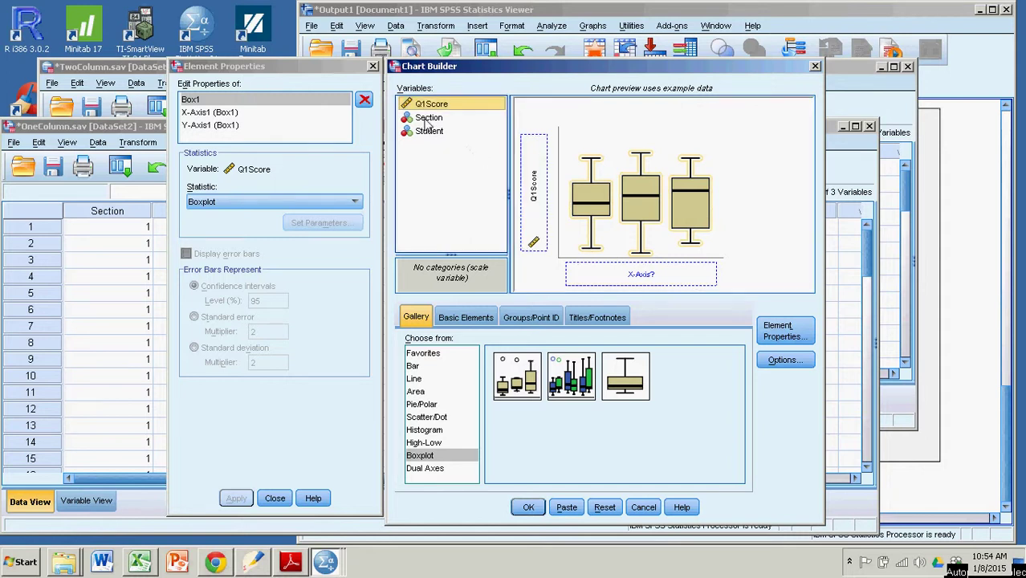
drag(429, 120, 621, 277)
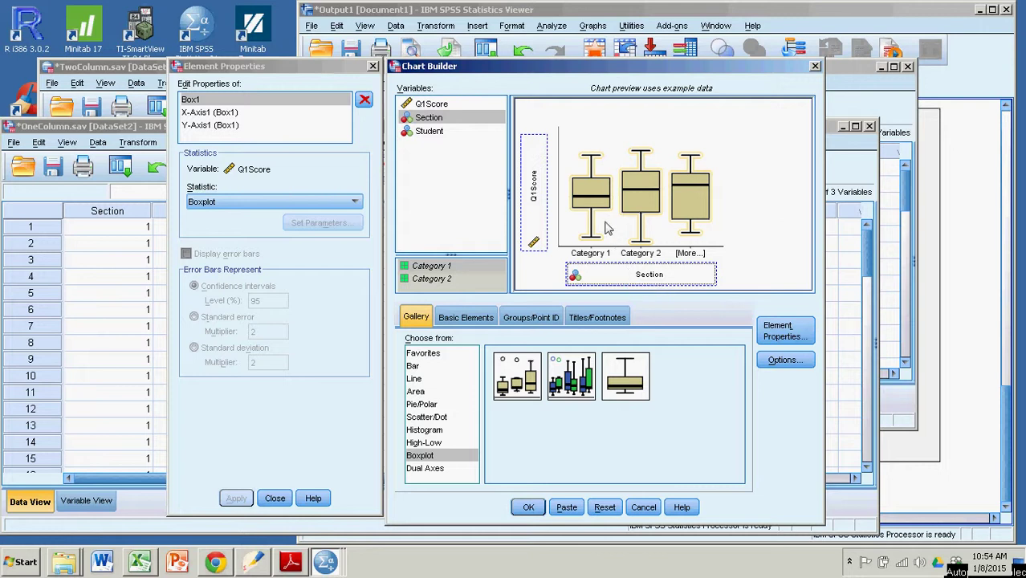
Generate the Q1Score by Section boxplot and scroll to view it fully
click(529, 509)
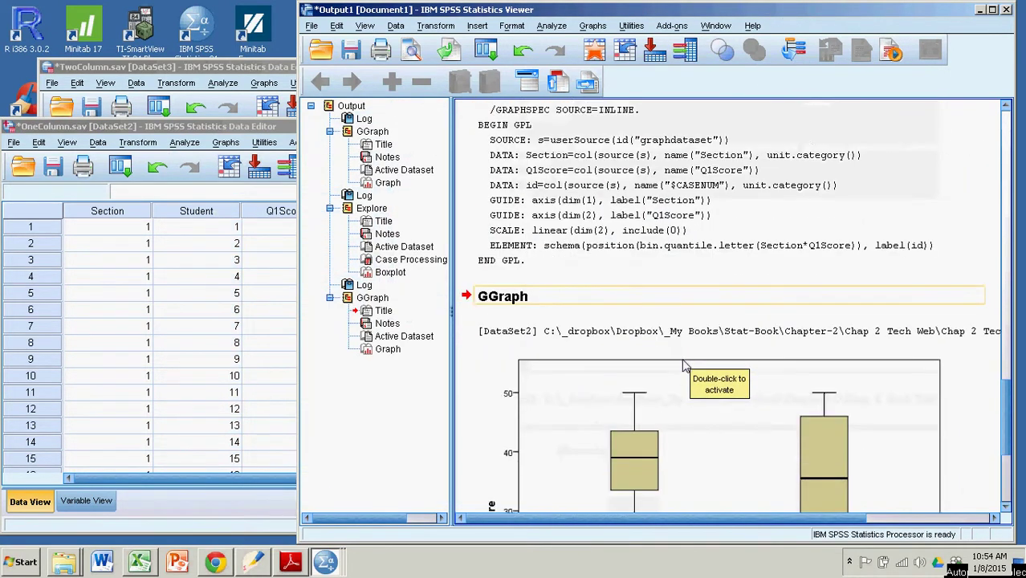
scroll(695, 371, down, 1)
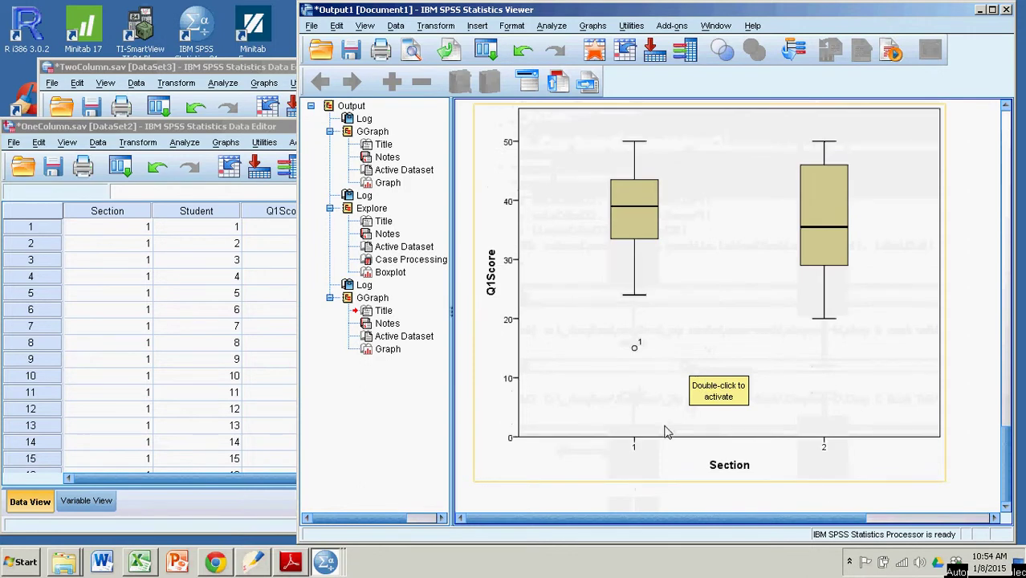